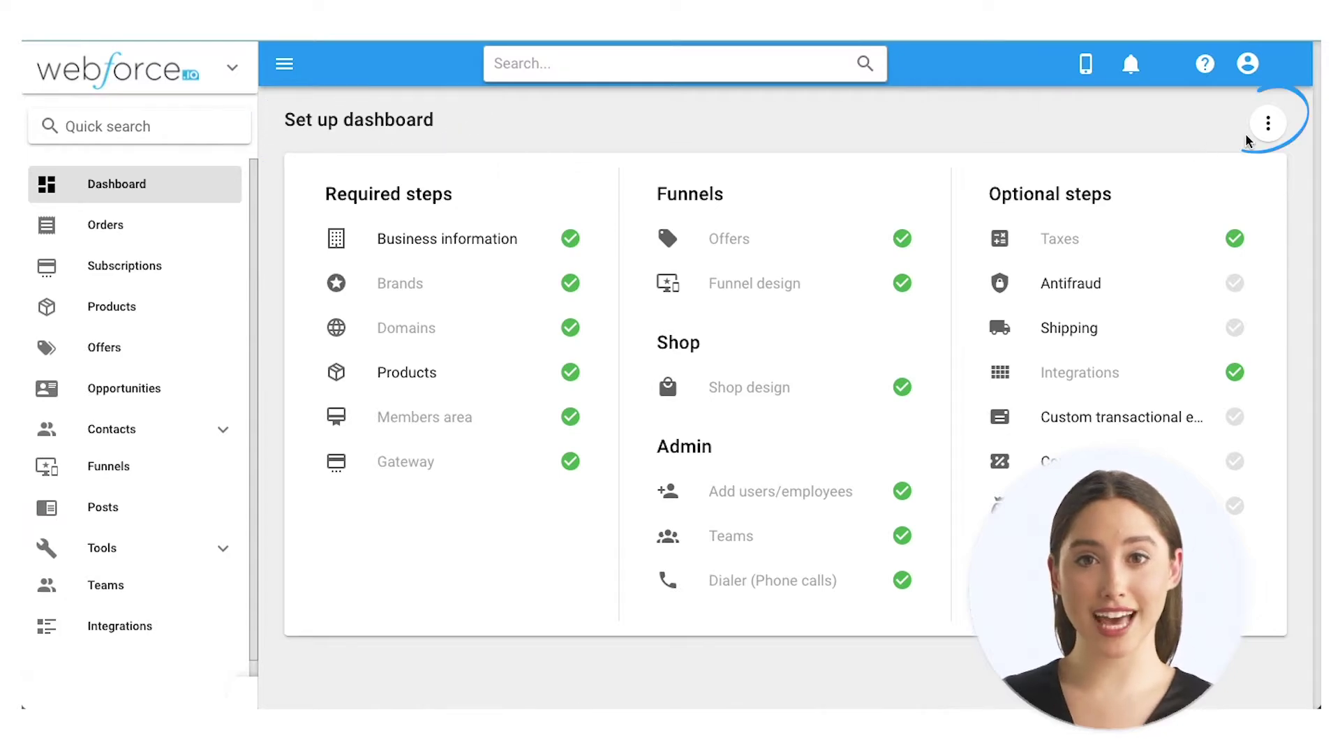
# Browse the list of dashboards and return to the Set up dashboard.
pyautogui.click(1268, 126)
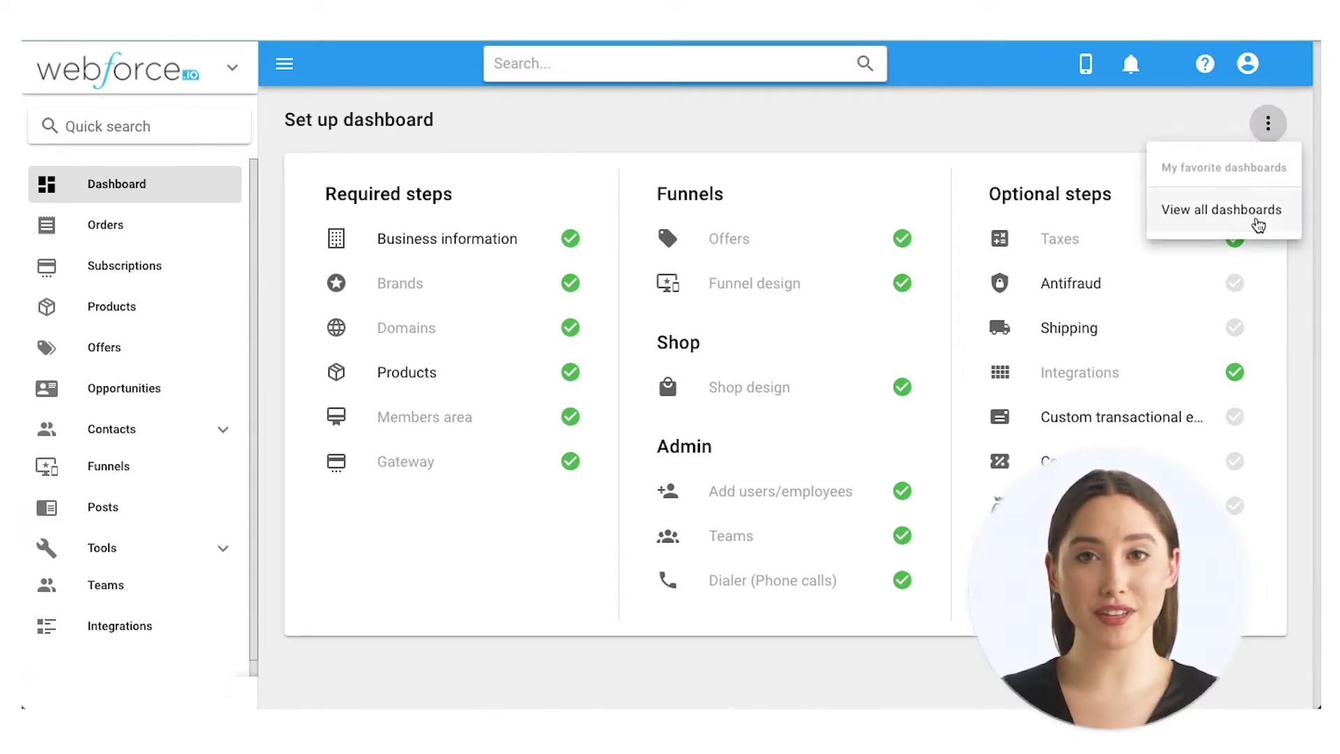
pyautogui.click(1221, 209)
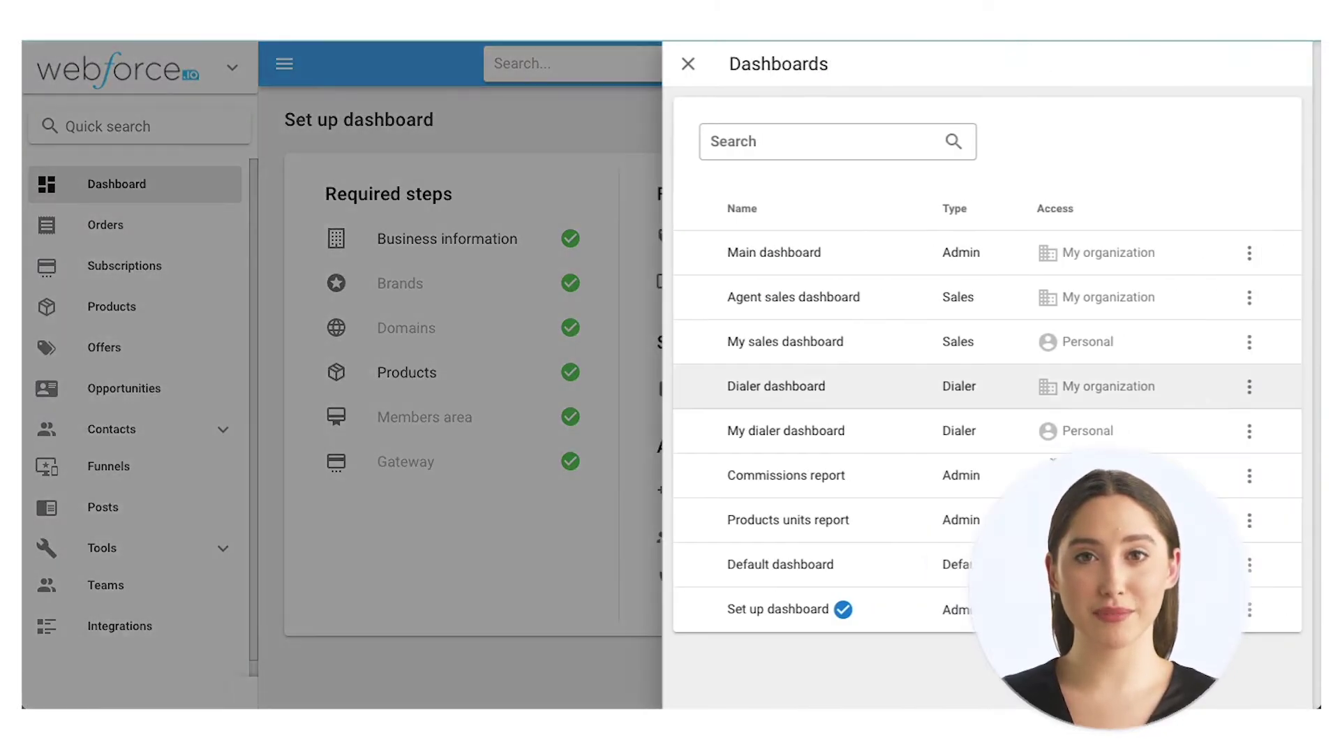
pyautogui.click(913, 618)
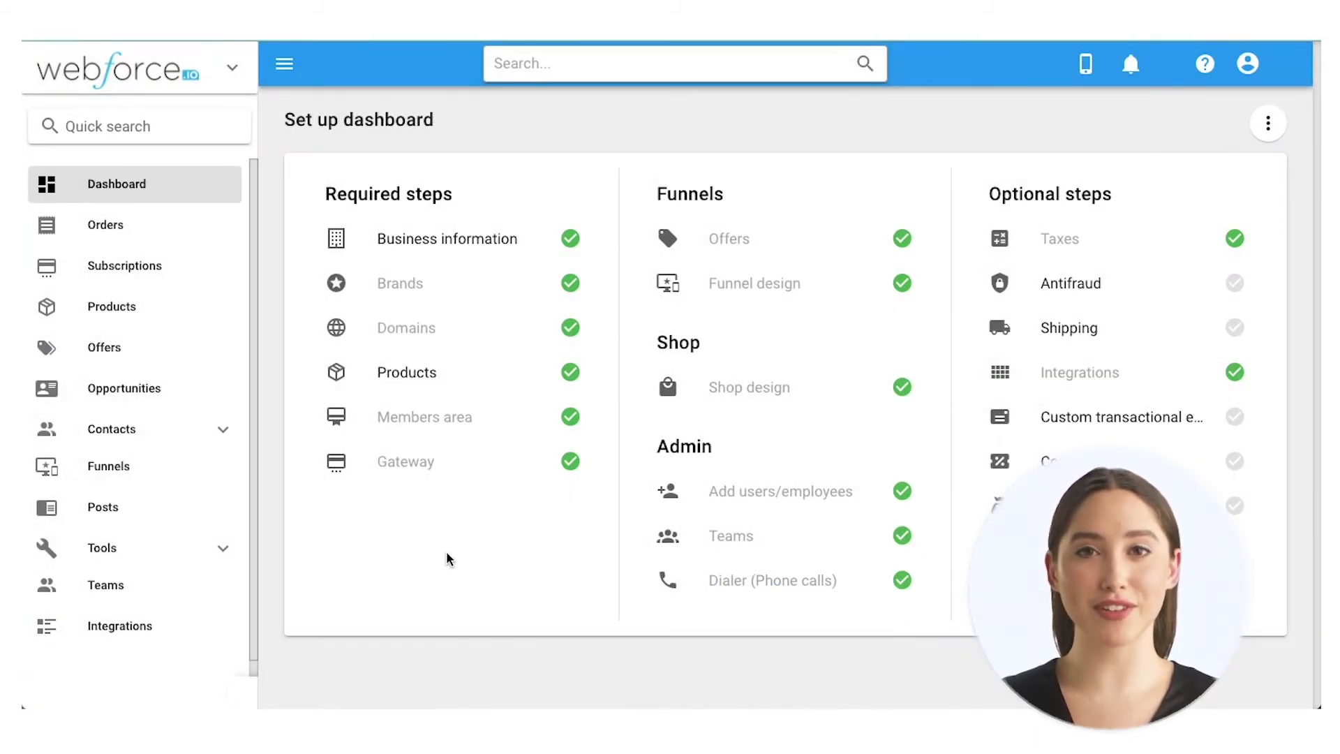
# Save the business information with its existing name, contact email and phone number.
pyautogui.click(453, 241)
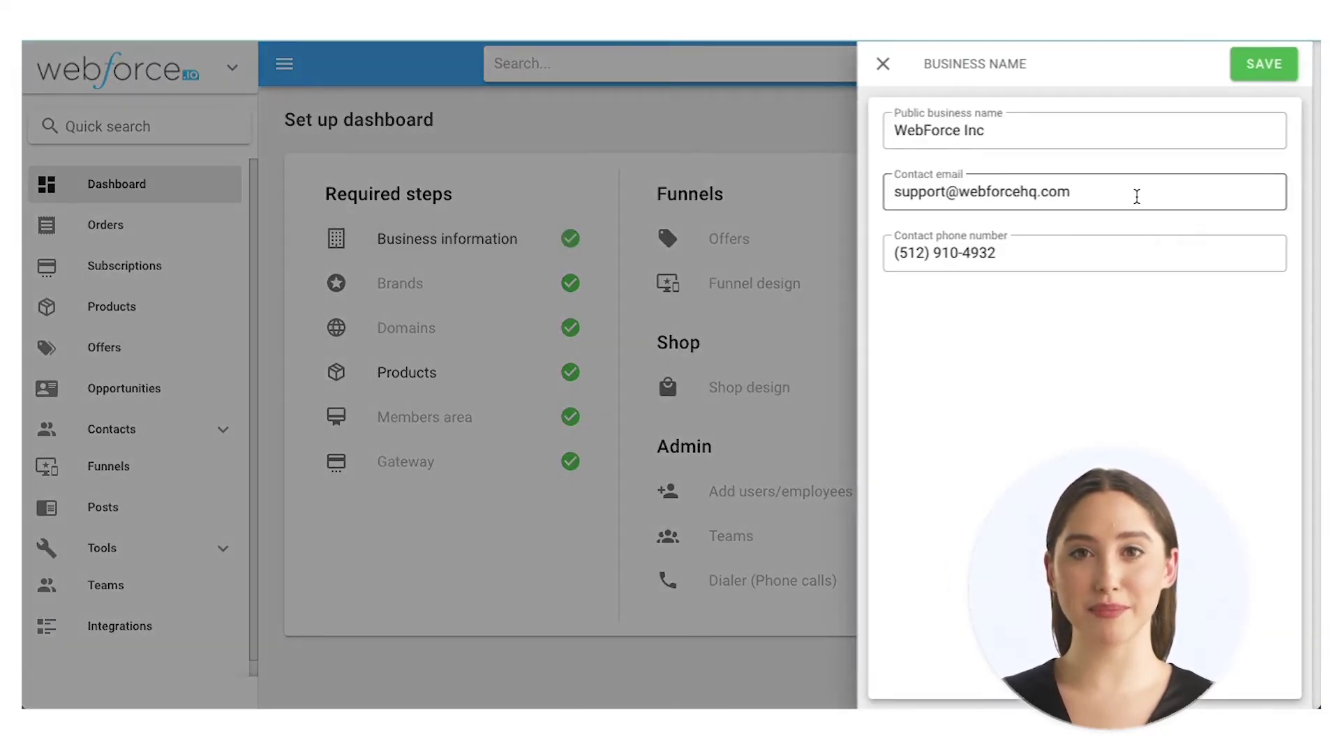
pyautogui.click(1265, 66)
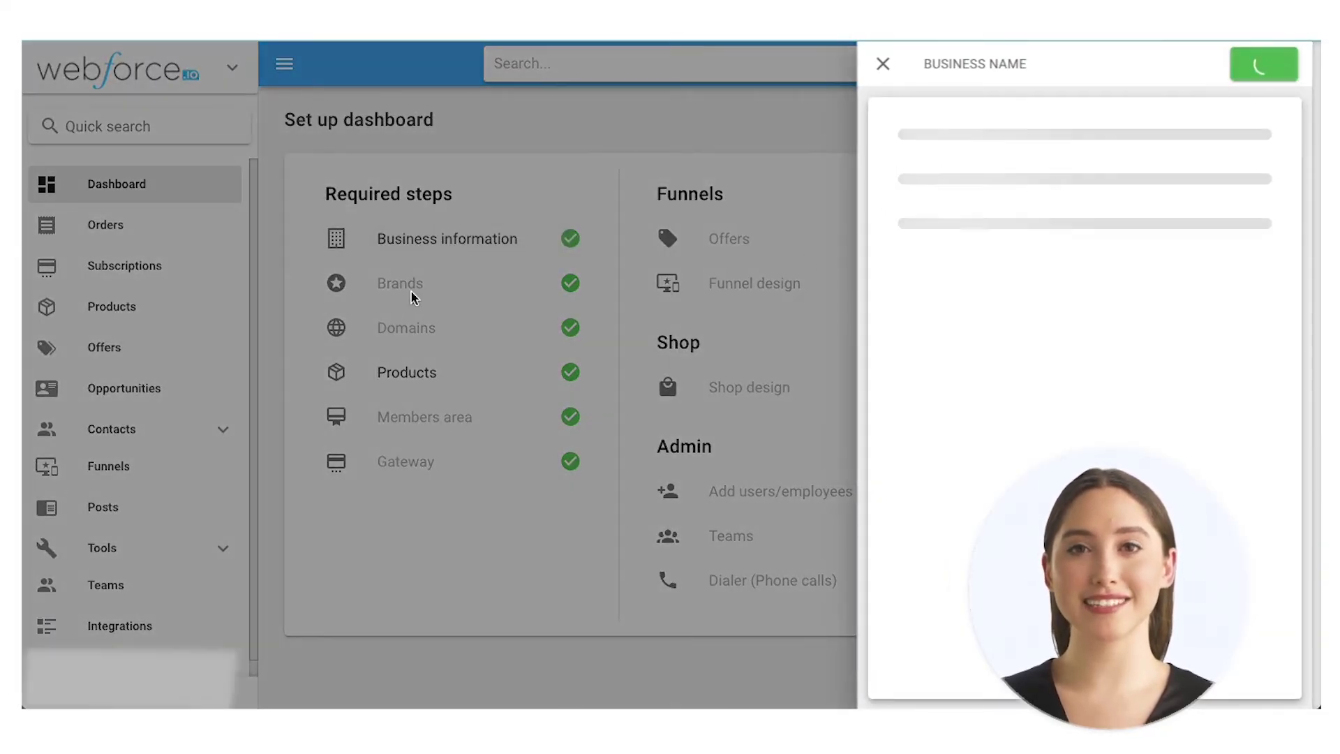
pyautogui.scroll(-1, 174, 544)
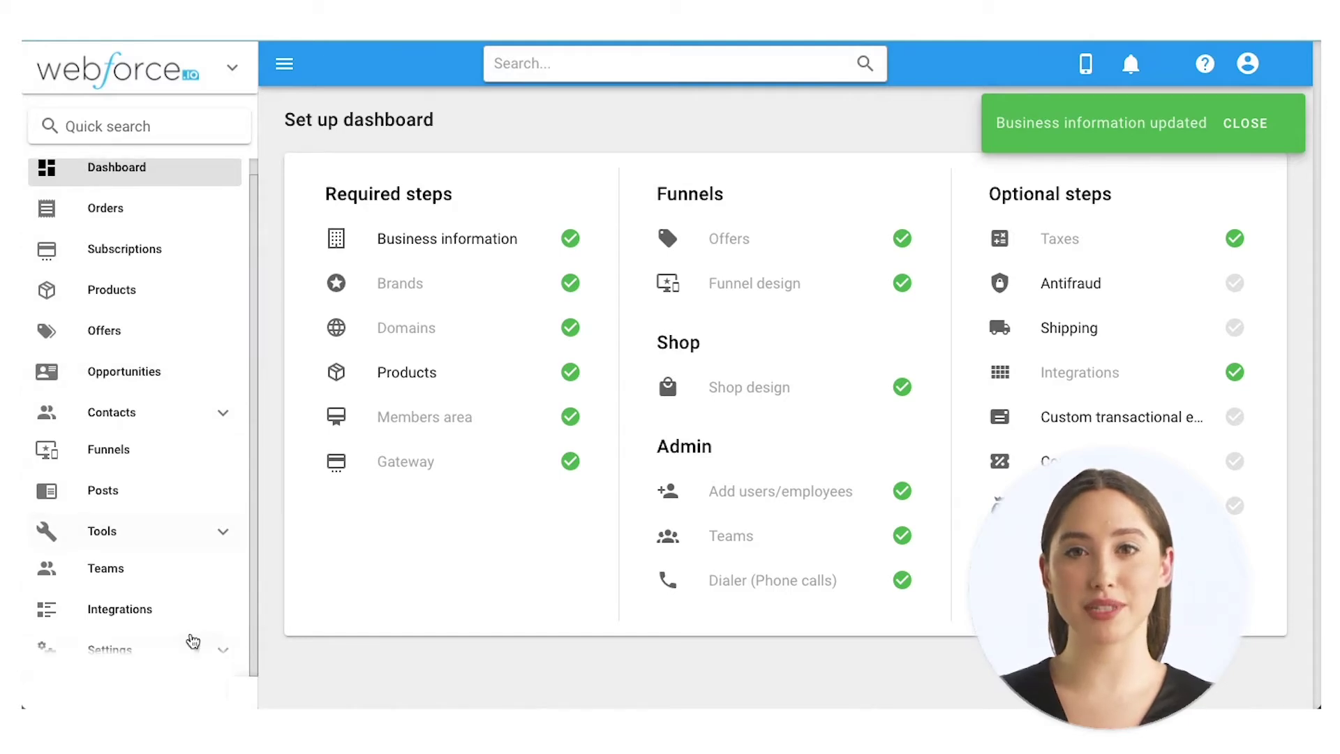
# Go to the Brands settings page and preview the Add Brand form without saving.
pyautogui.click(224, 649)
pyautogui.scroll(-3, 195, 577)
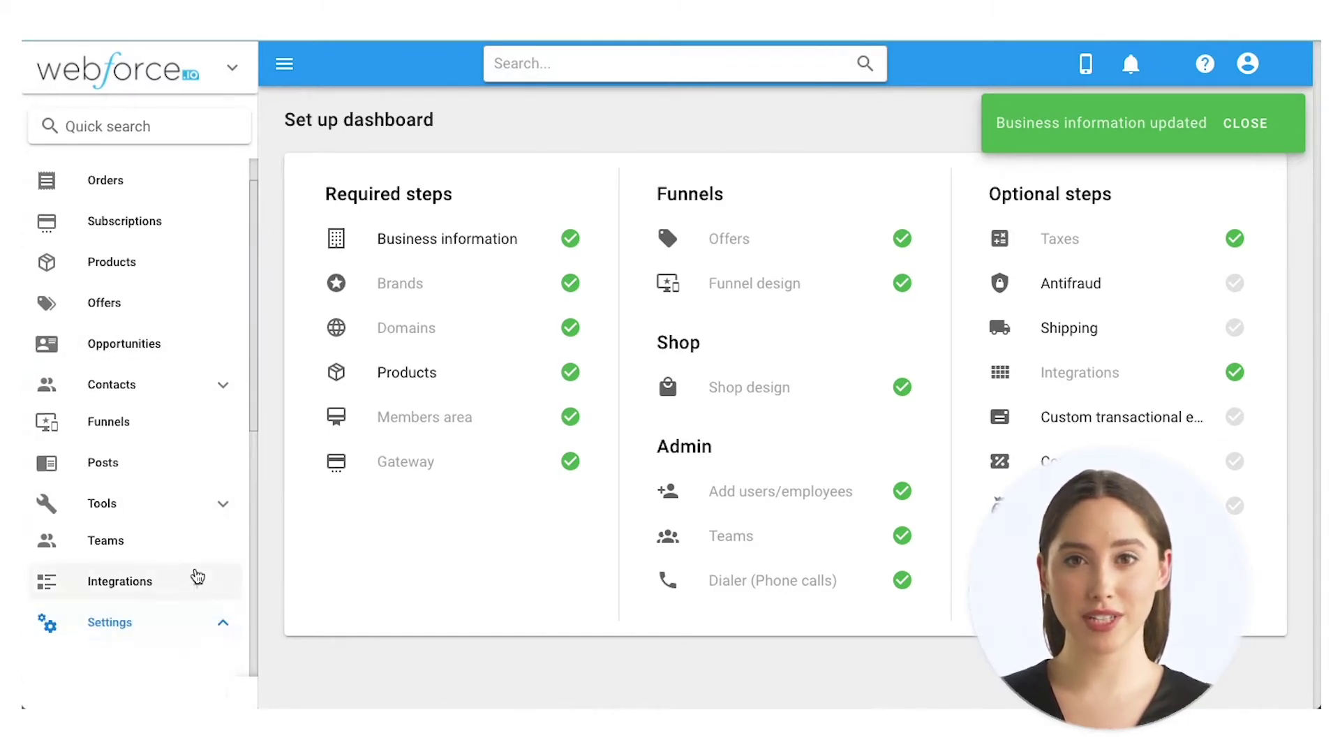
pyautogui.click(115, 483)
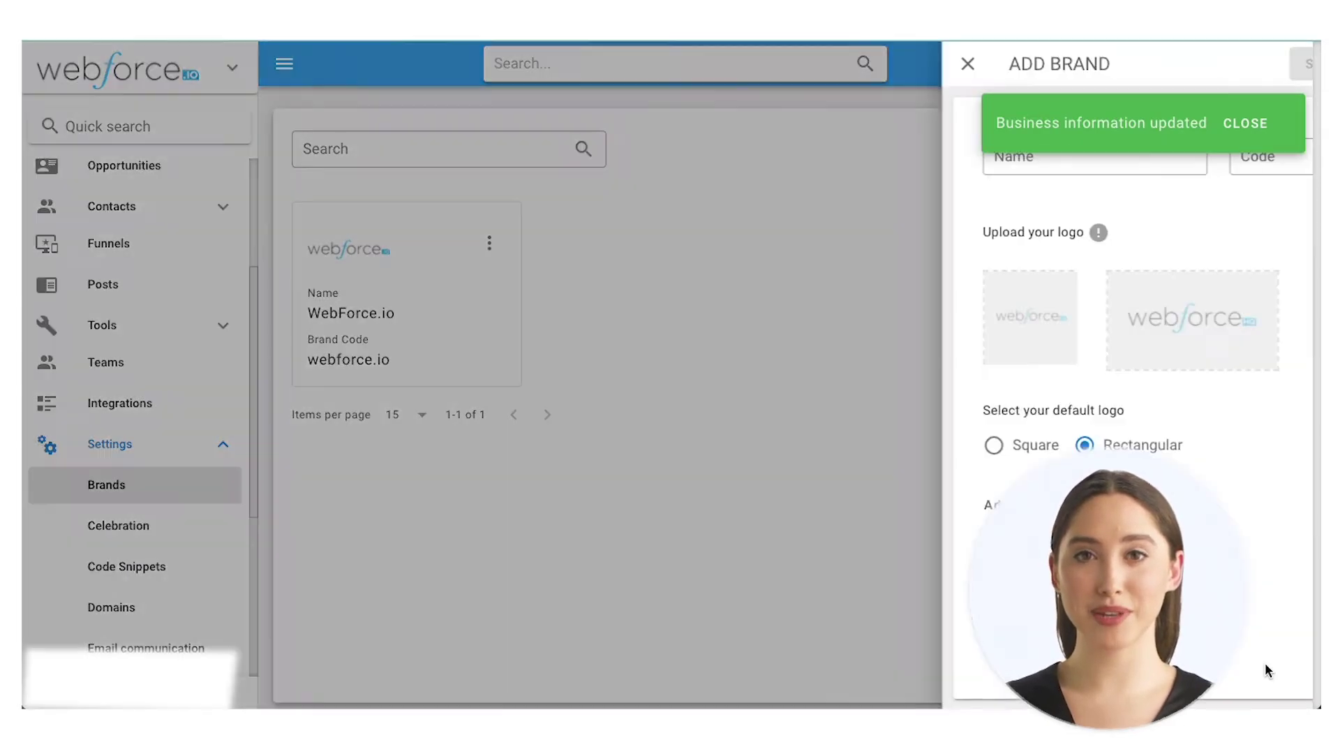
pyautogui.click(1258, 663)
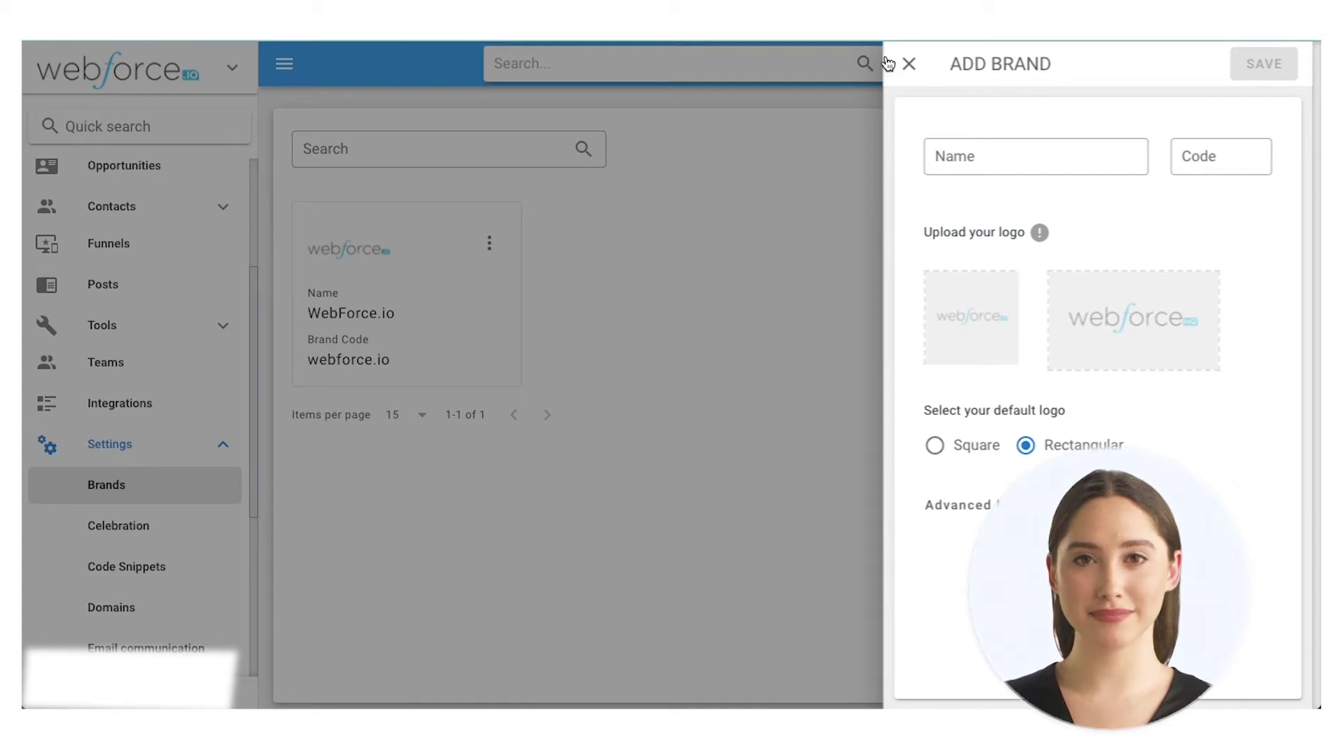
pyautogui.click(909, 64)
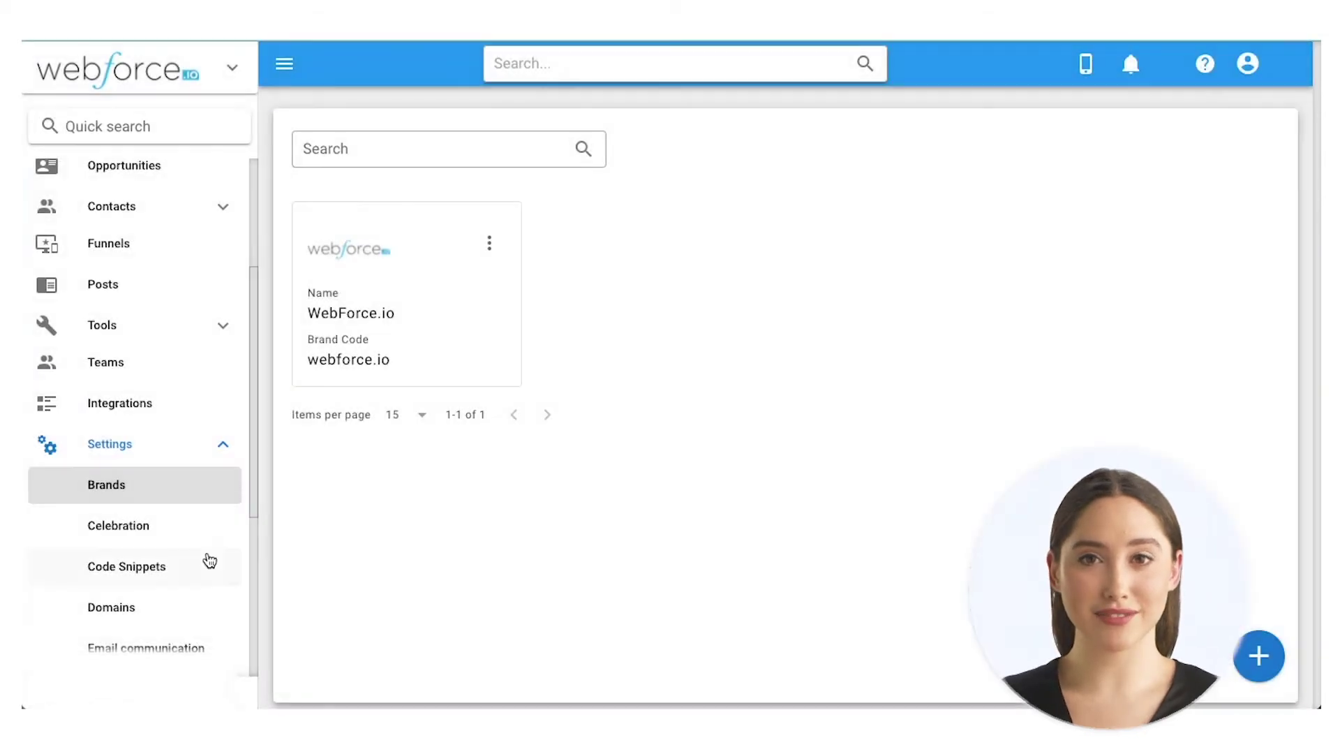
# On the Domains page, preview adding a domain for the WebForce.io brand, then discard it.
pyautogui.click(126, 612)
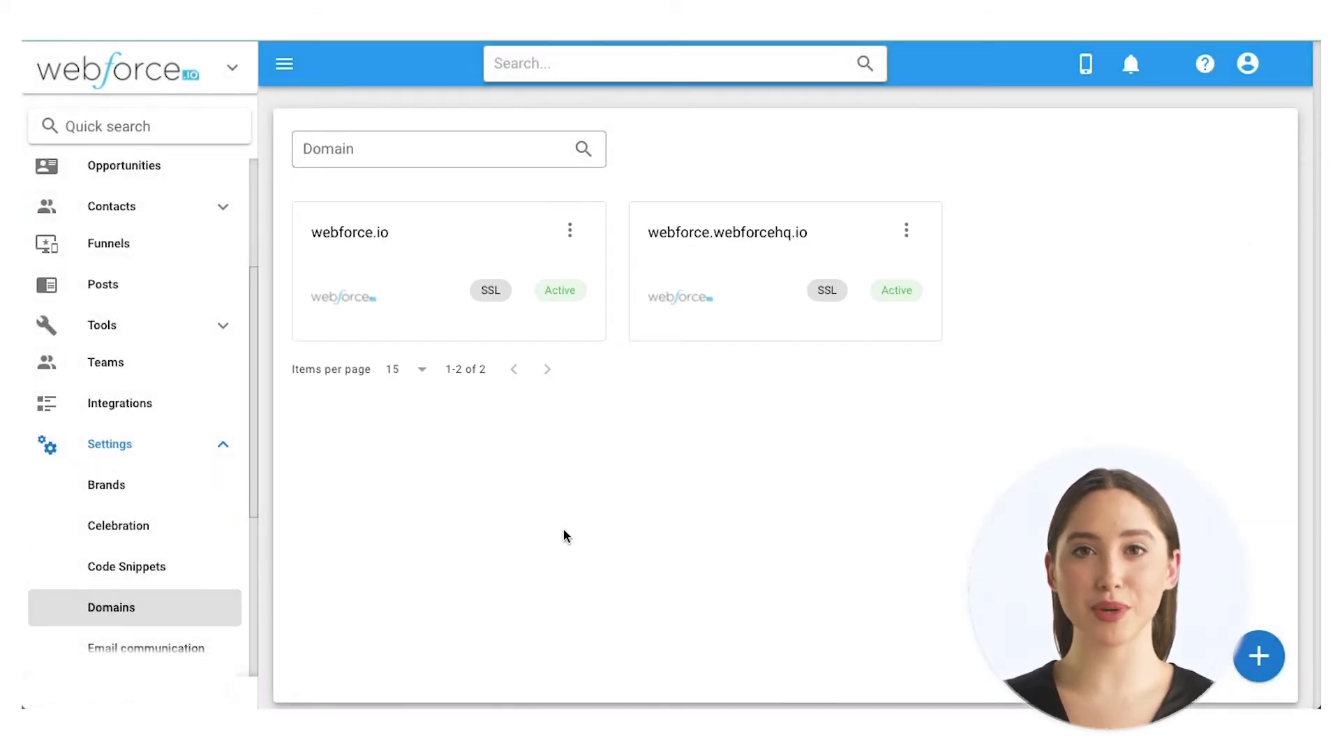
pyautogui.click(1260, 660)
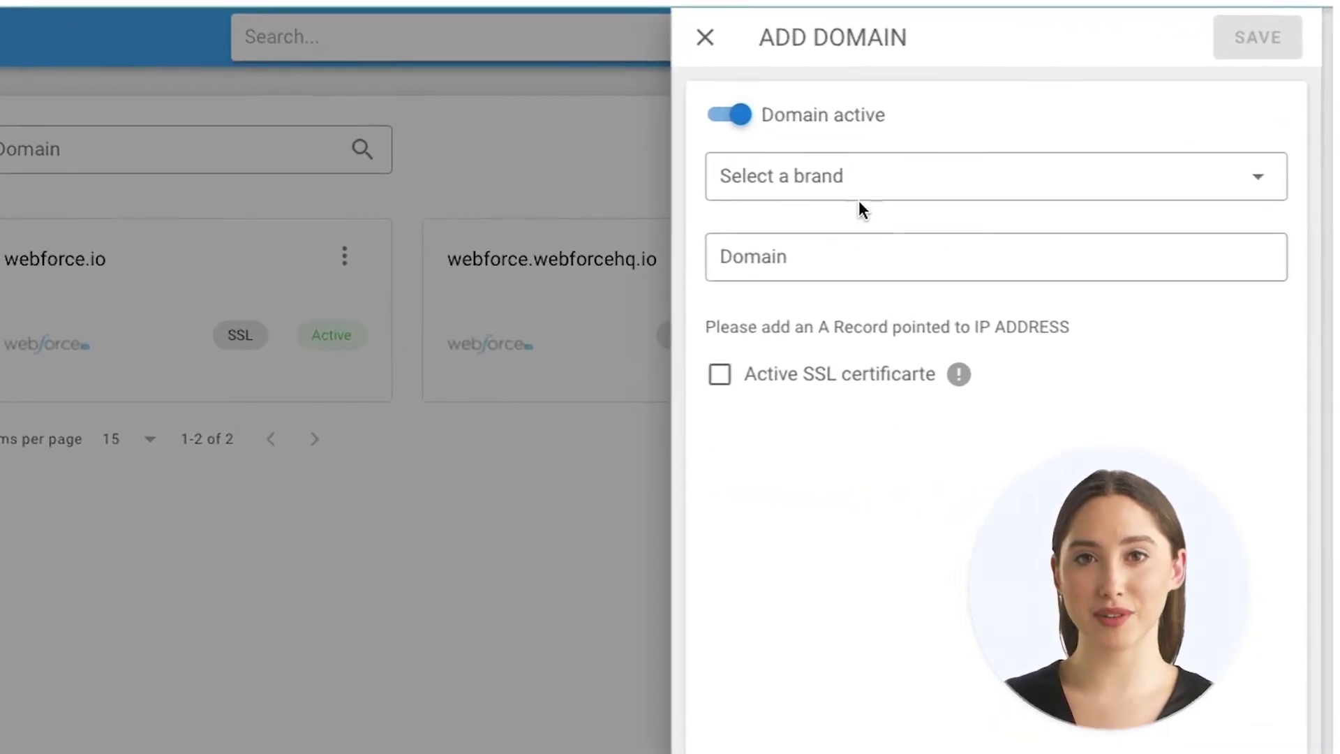
pyautogui.click(859, 175)
pyautogui.click(863, 209)
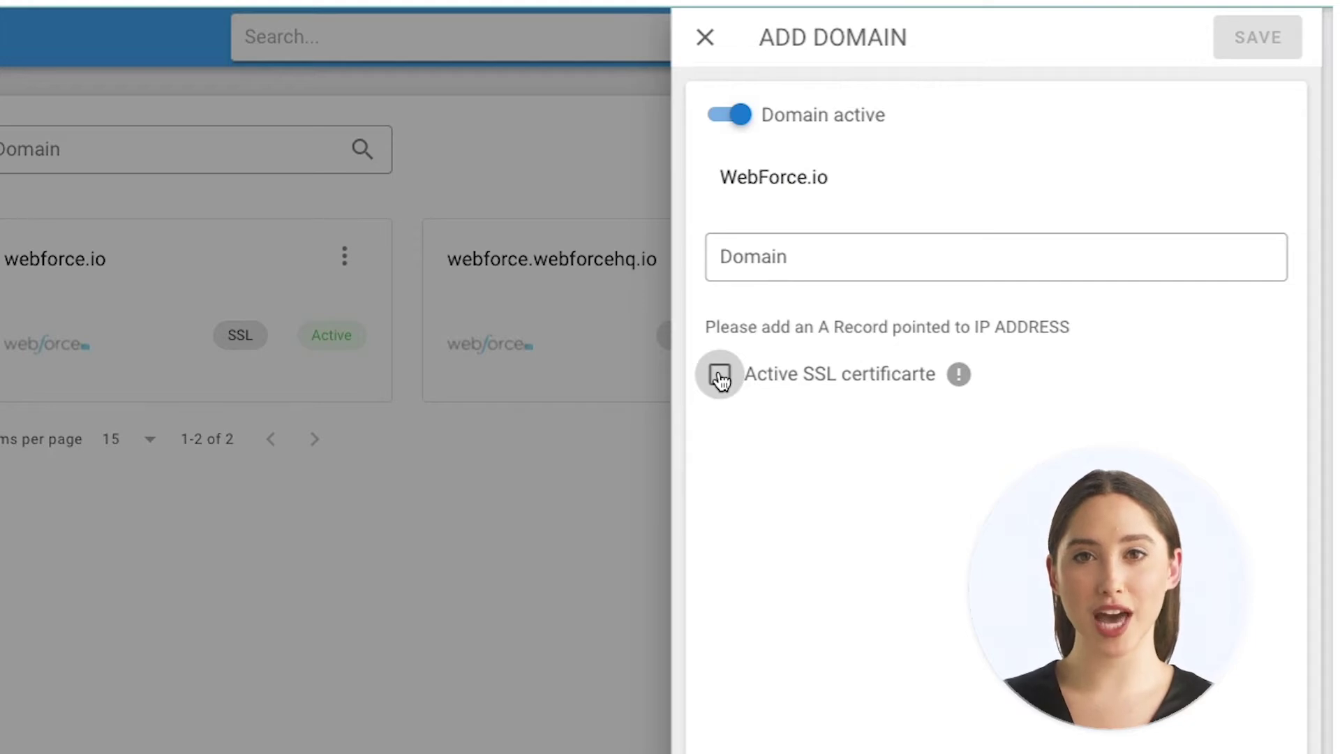
pyautogui.moveTo(973, 380)
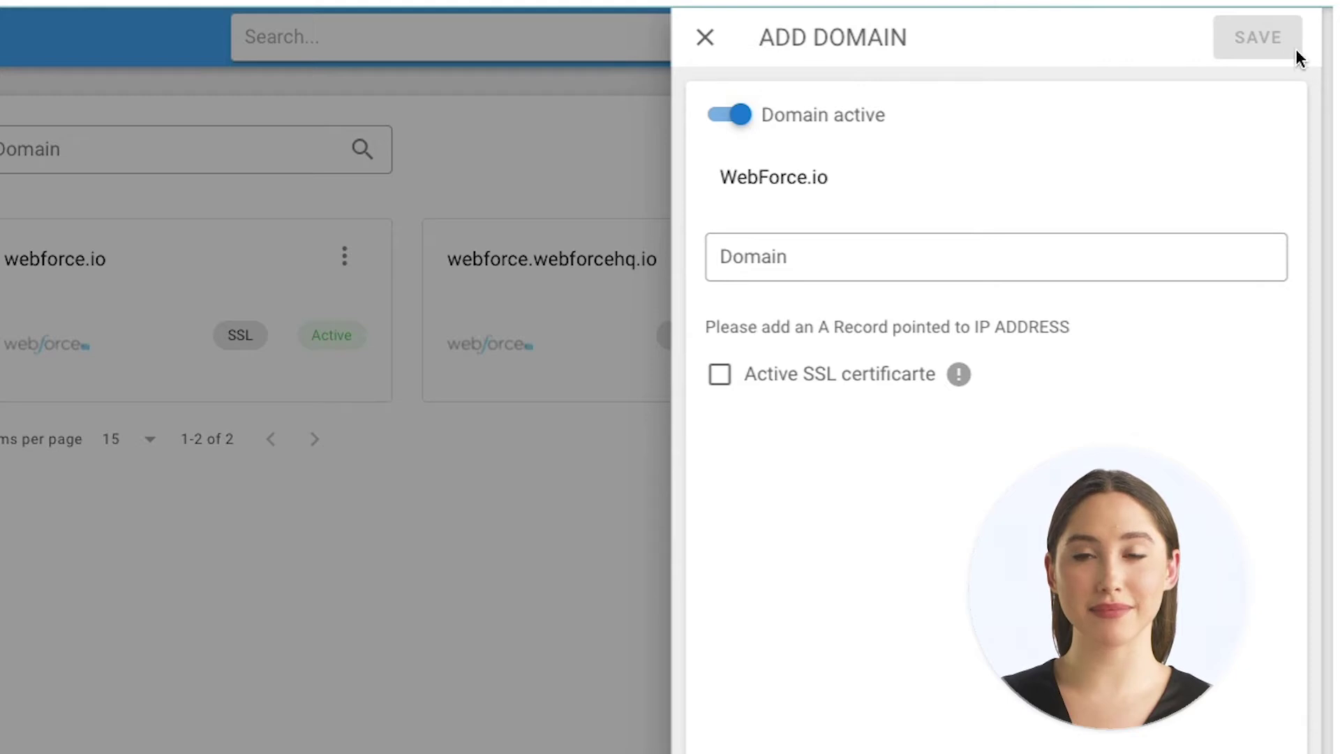
pyautogui.click(705, 37)
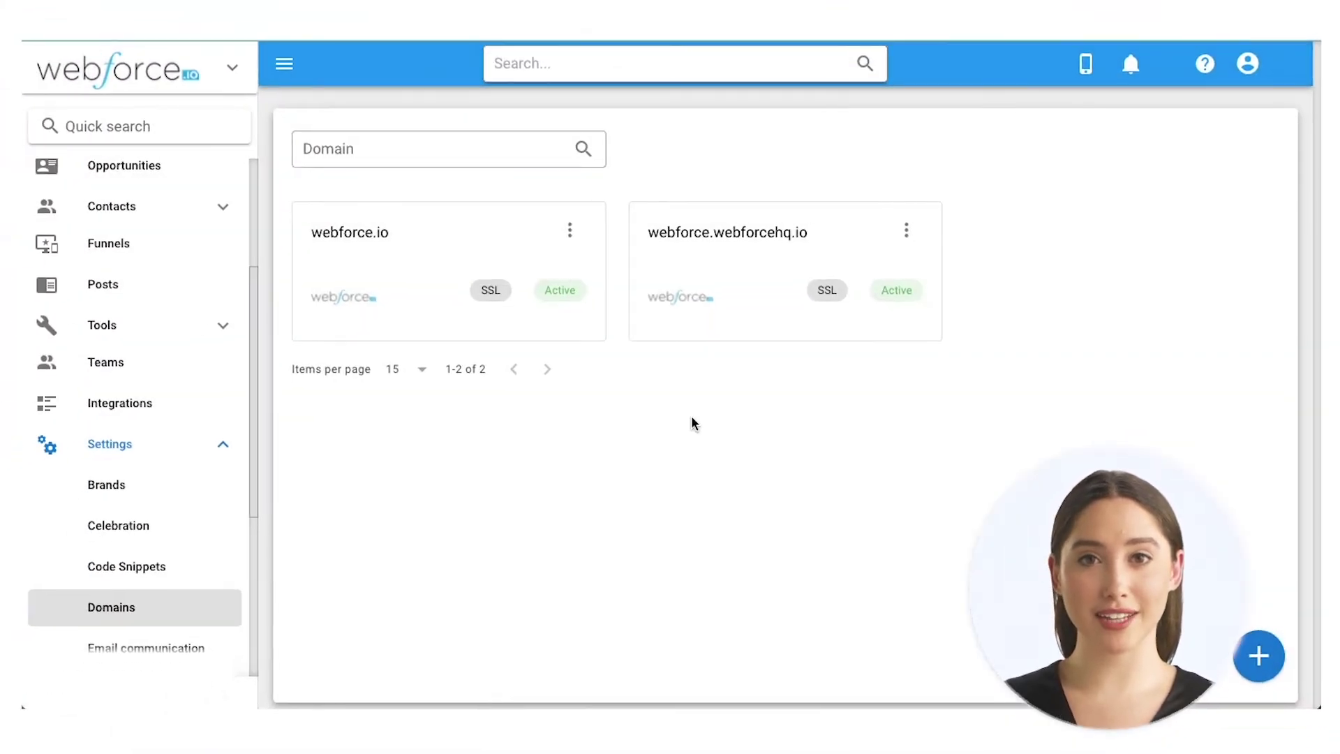
# Start a new product named 'test' under the WebForce.io brand and continue.
pyautogui.scroll(3, 156, 301)
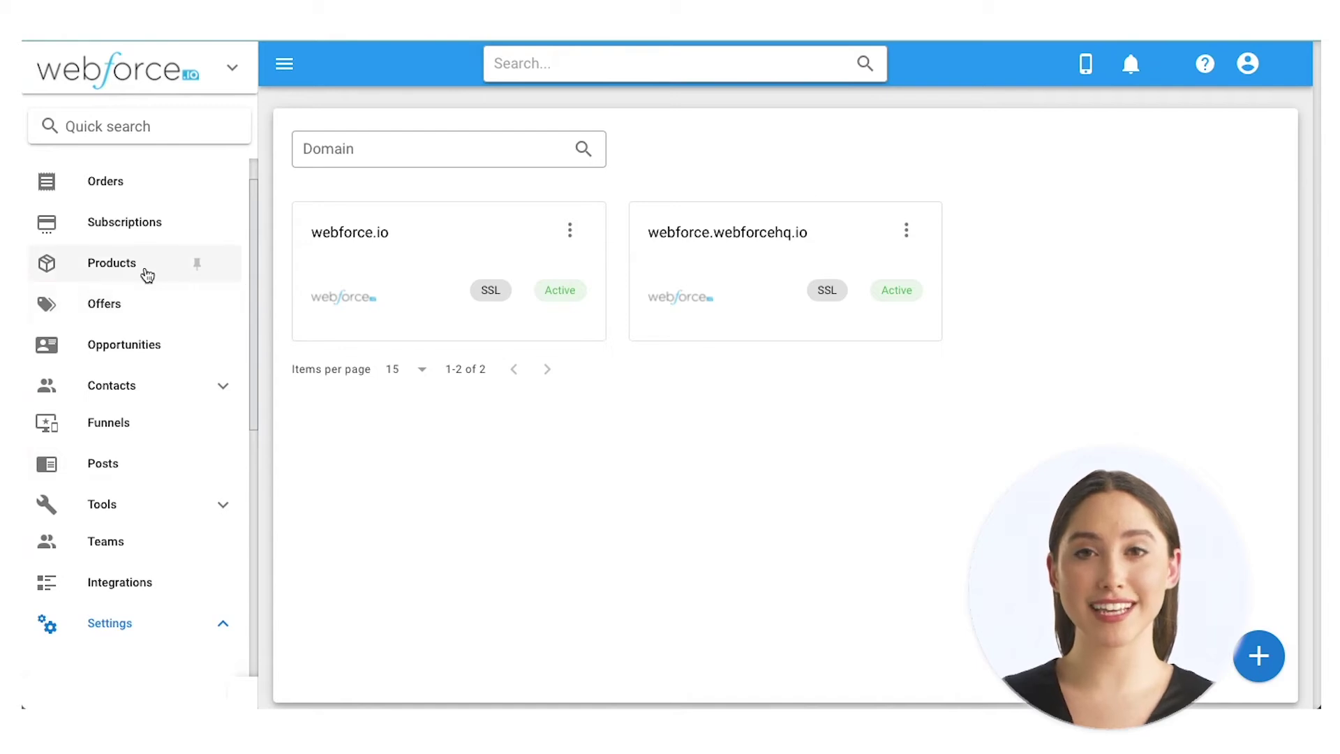
pyautogui.click(148, 272)
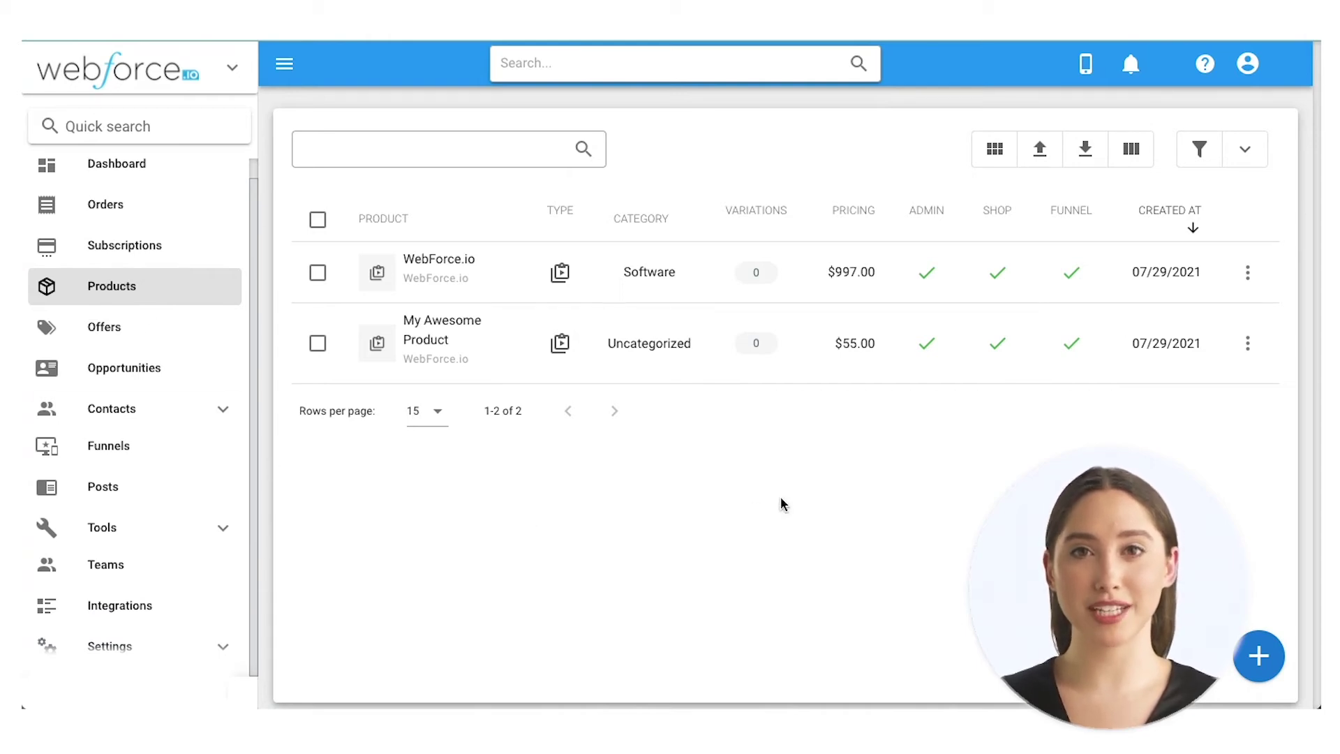
pyautogui.click(1259, 656)
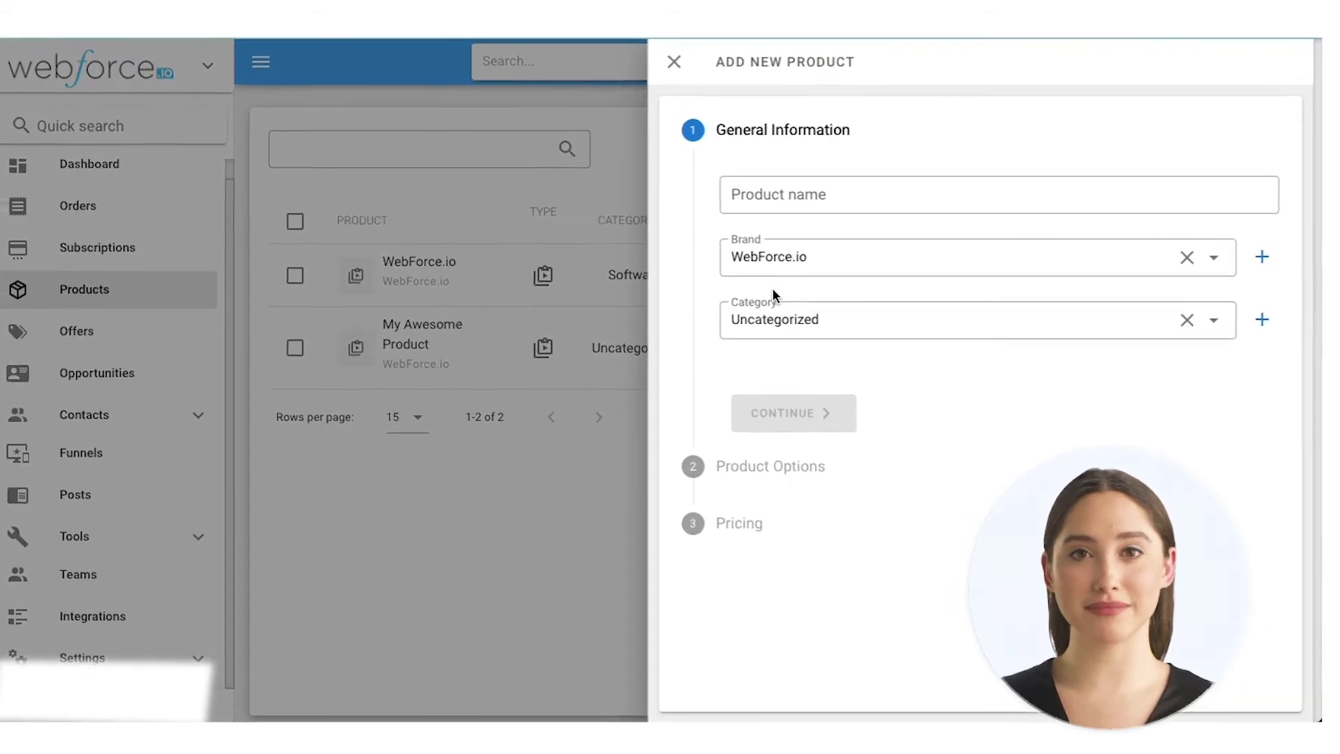
pyautogui.click(782, 188)
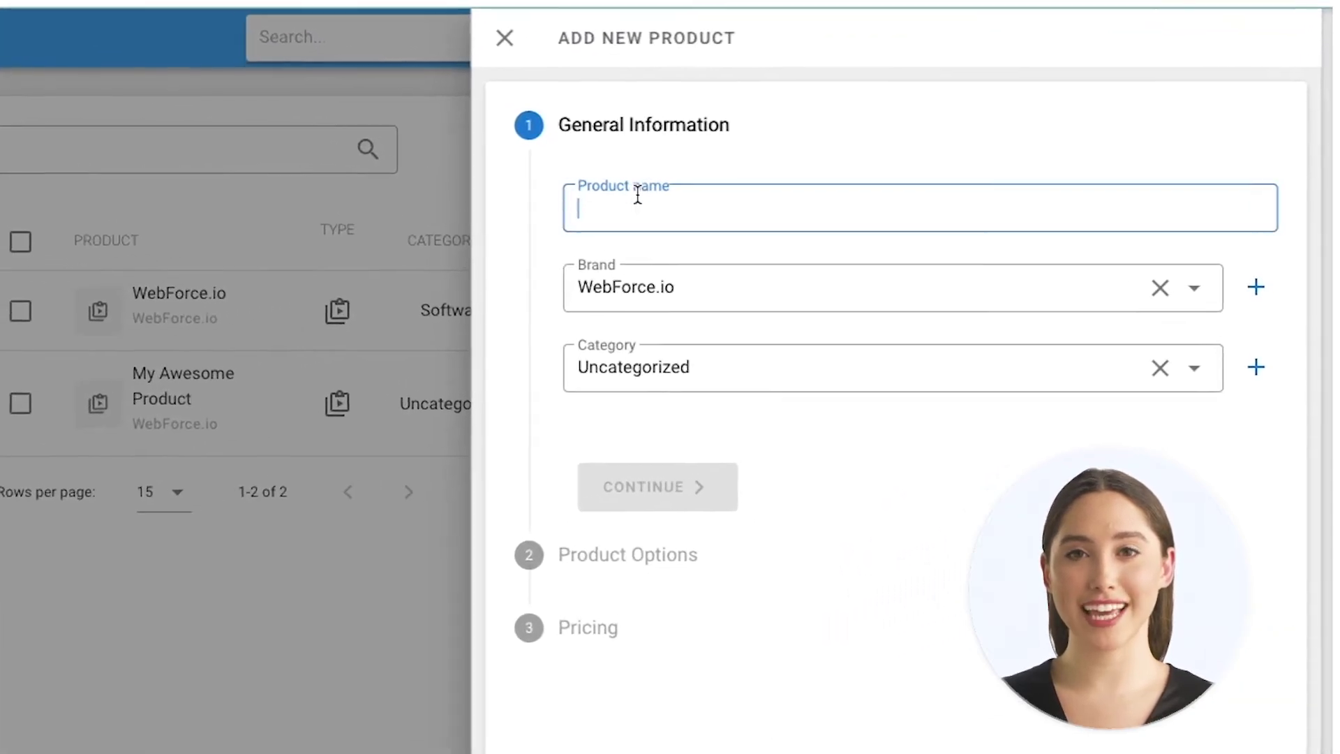
pyautogui.write('test')
pyautogui.click(703, 279)
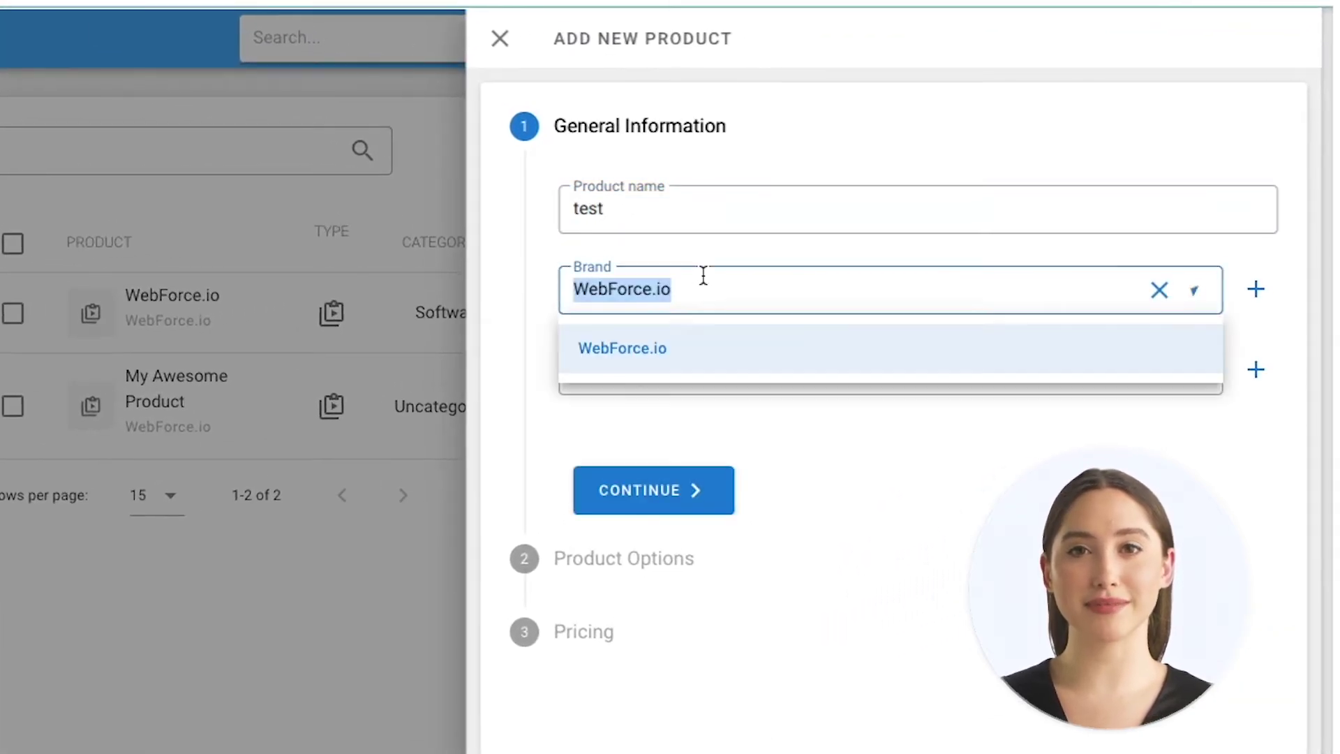
pyautogui.click(798, 475)
pyautogui.click(688, 509)
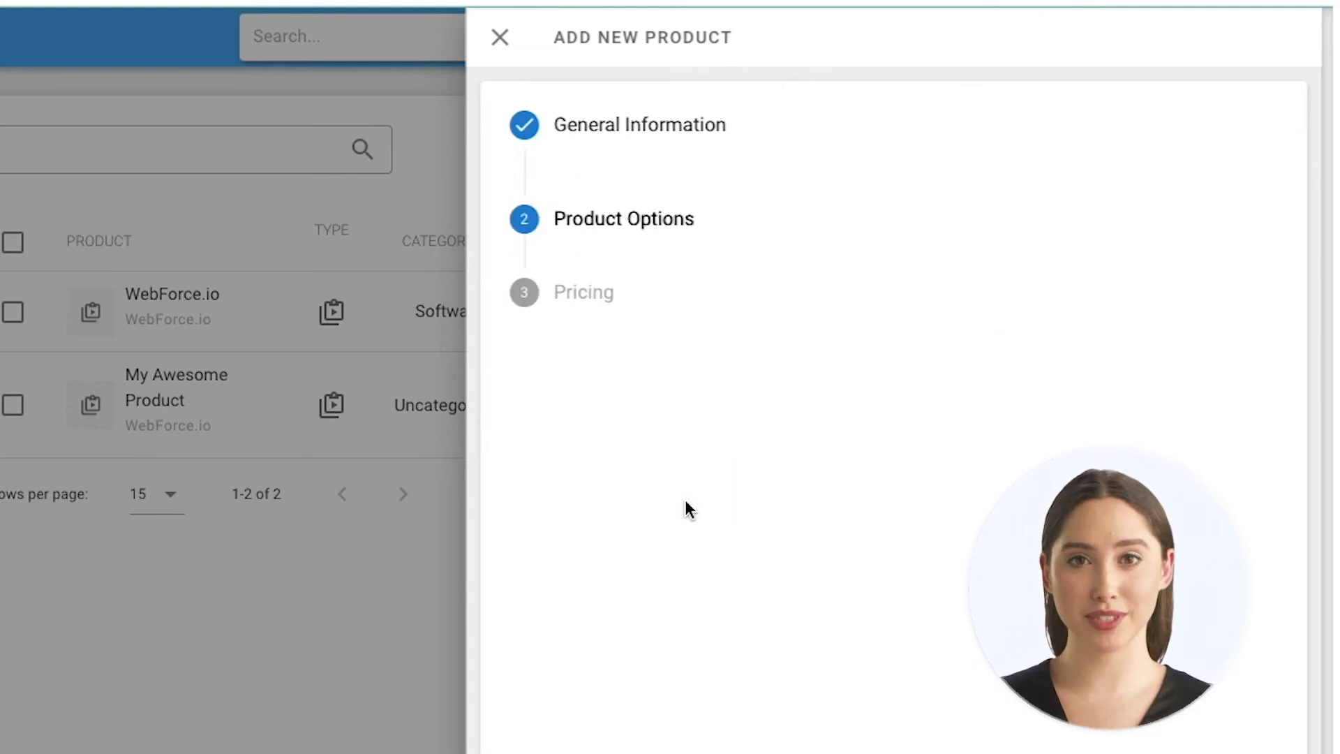
# Make the product digital with a $5 retail price and save it.
pyautogui.click(578, 266)
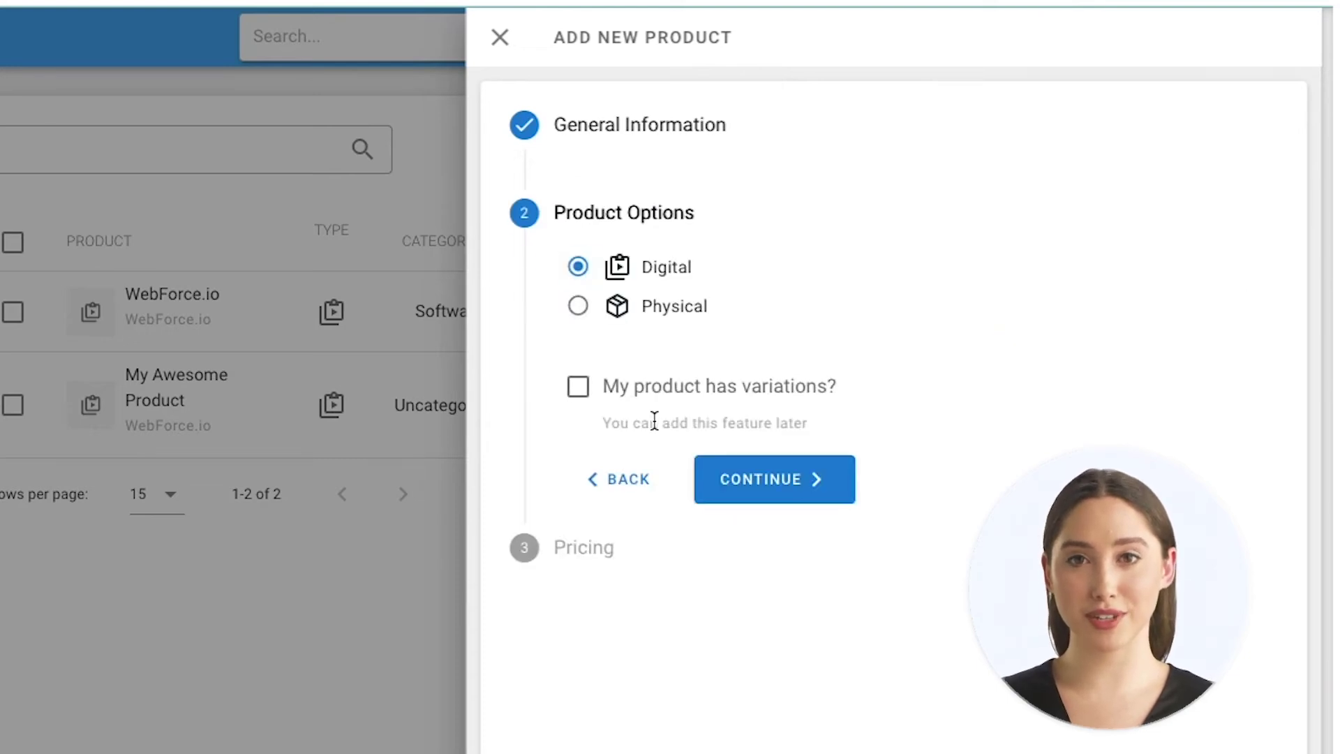
pyautogui.click(749, 510)
pyautogui.click(649, 372)
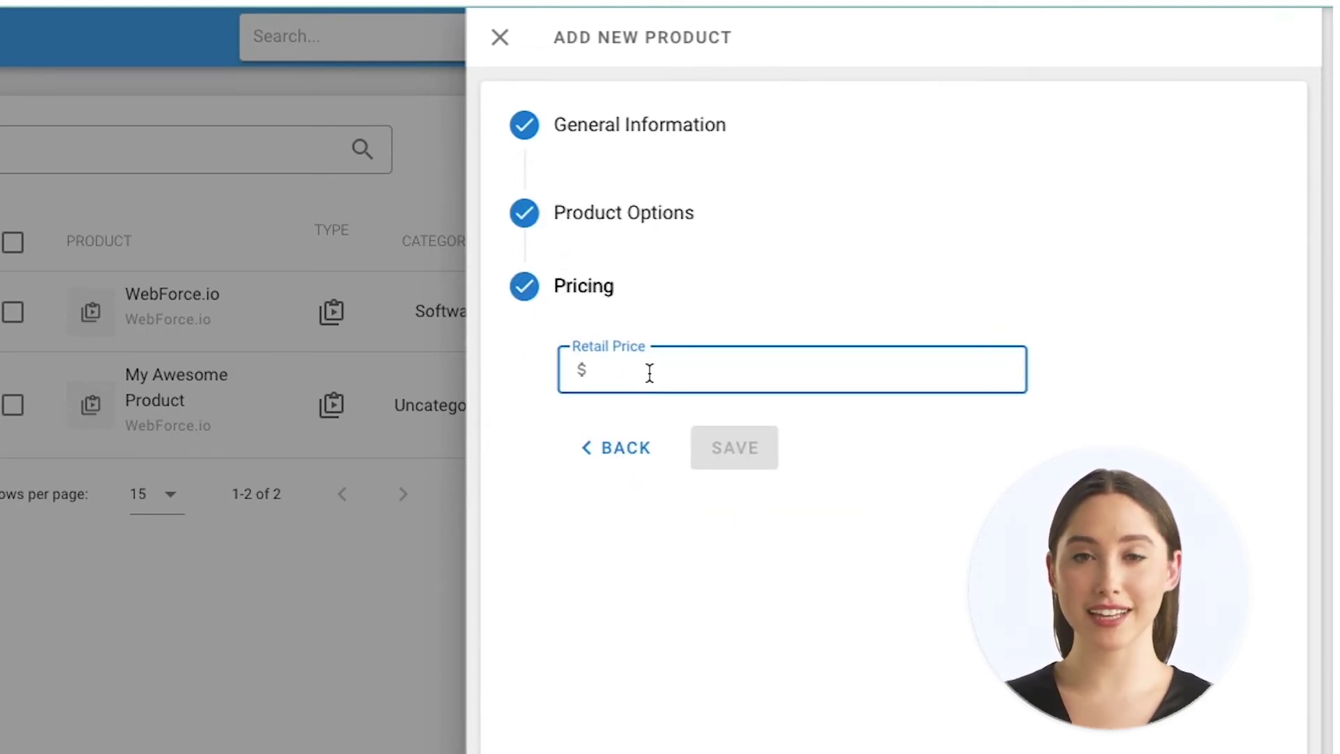
pyautogui.write('5')
pyautogui.click(733, 460)
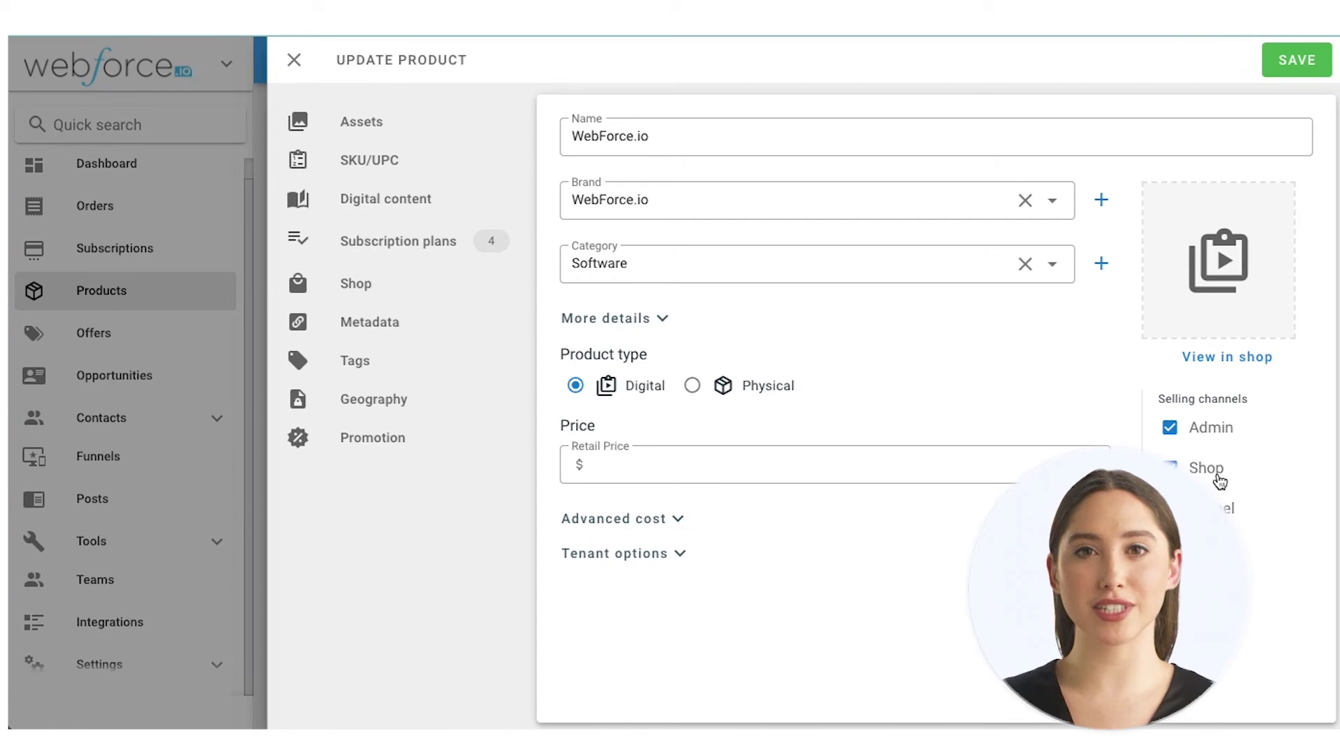
pyautogui.click(1295, 69)
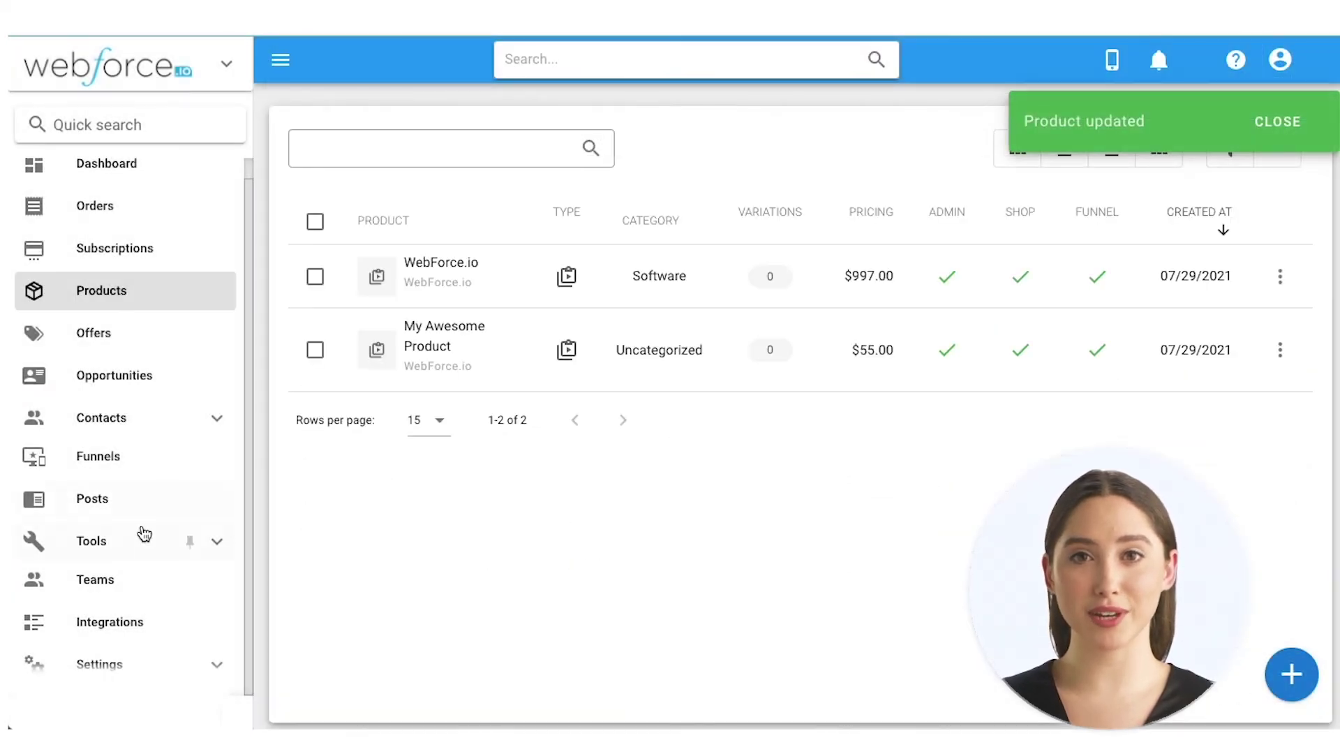
# Open the Gateways settings page from the Settings section.
pyautogui.click(230, 671)
pyautogui.scroll(-6, 140, 523)
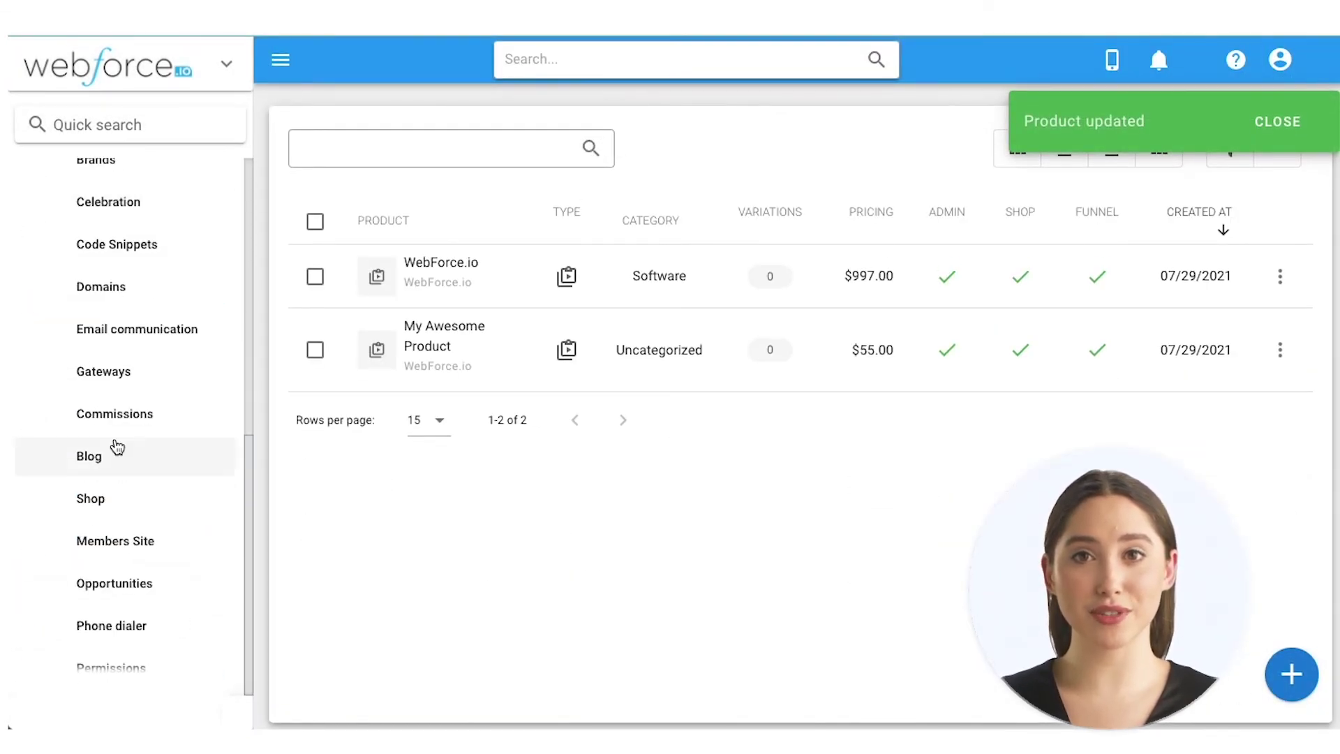
pyautogui.click(123, 373)
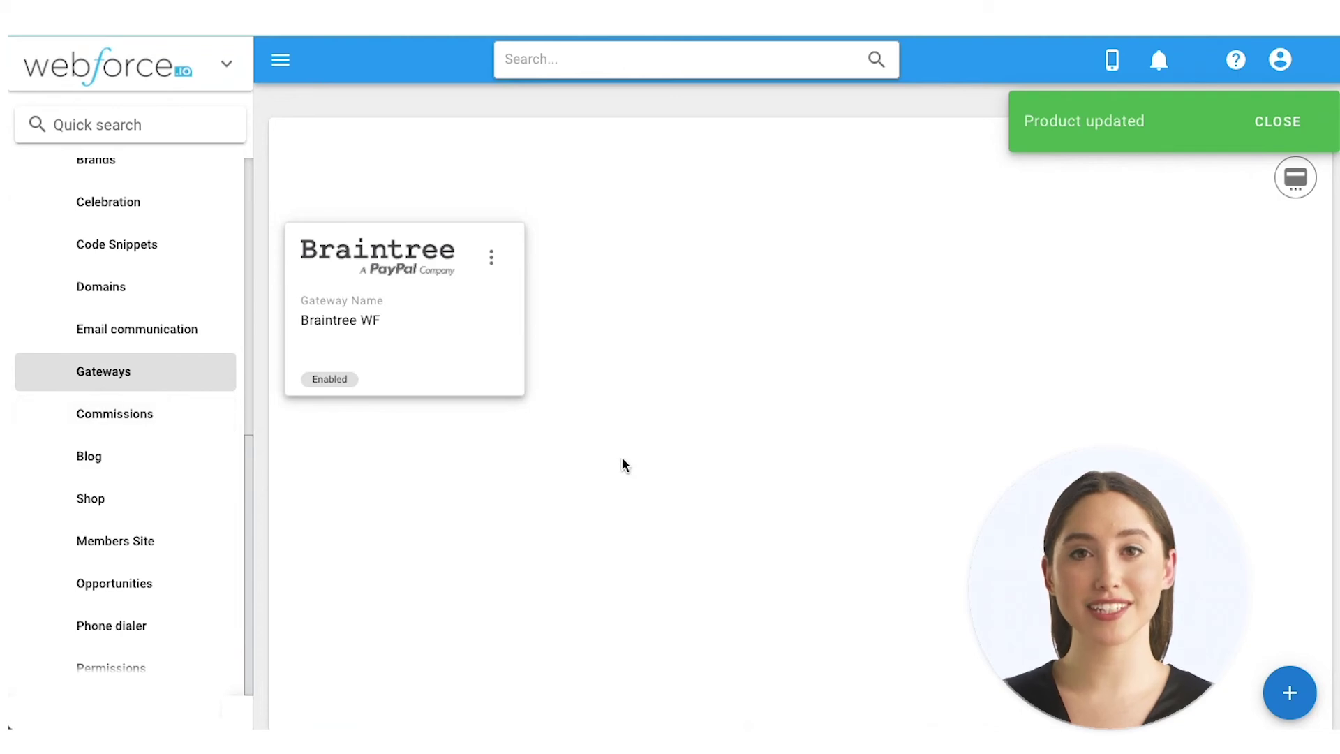
# Preview the Braintree gateway configuration fields, then close it without adding a gateway.
pyautogui.click(1290, 693)
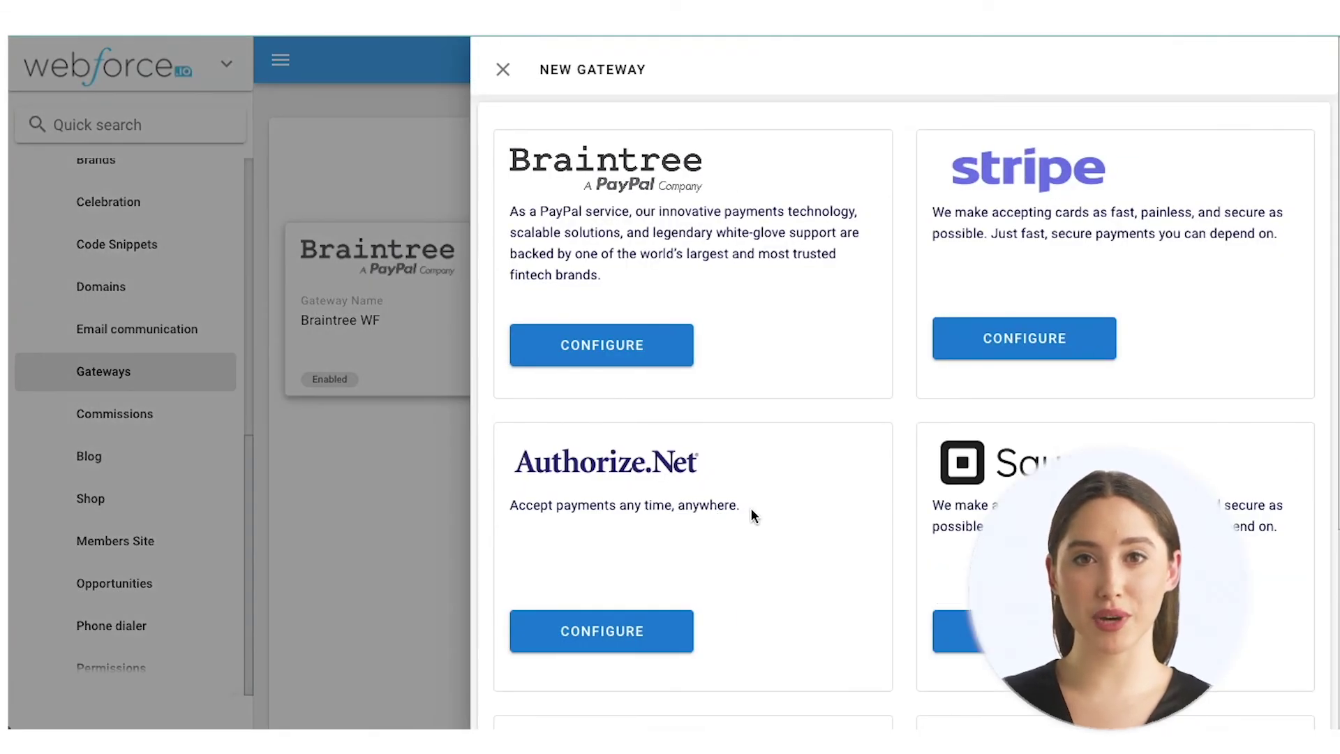
pyautogui.click(614, 353)
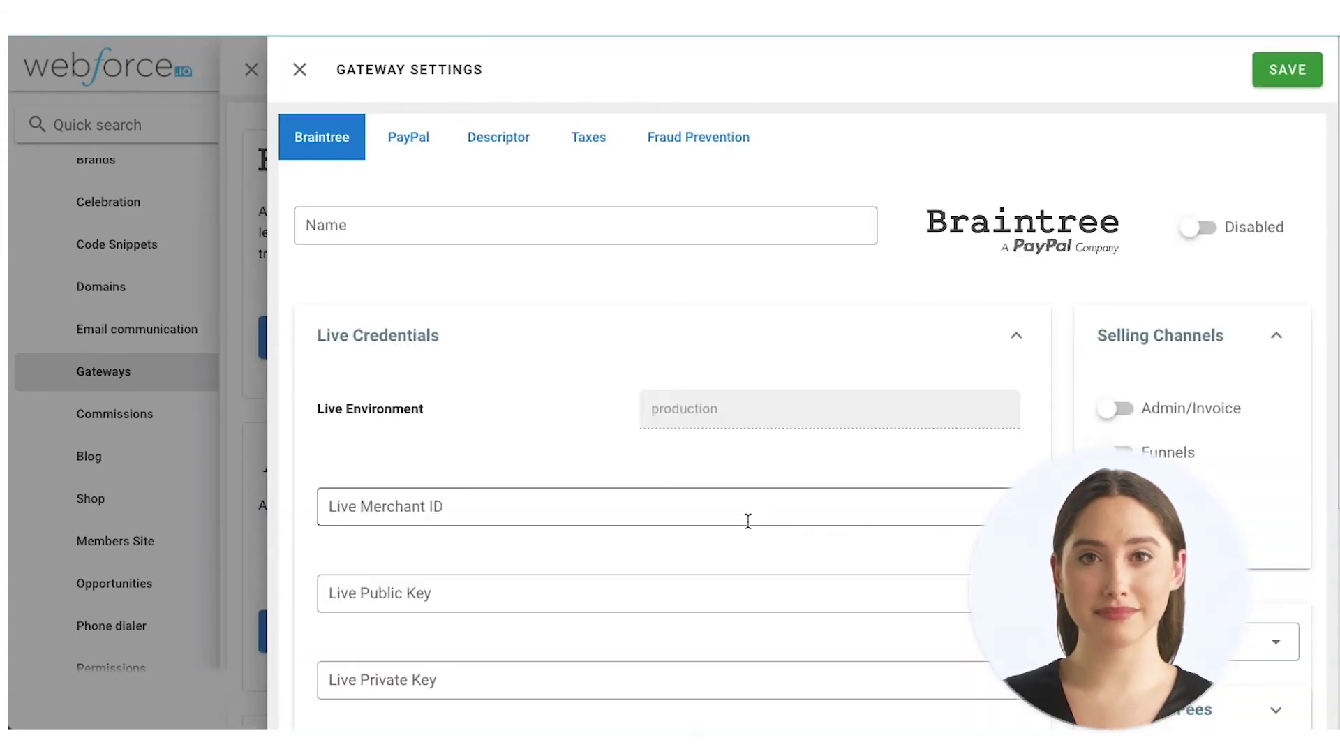
pyautogui.scroll(-3, 733, 504)
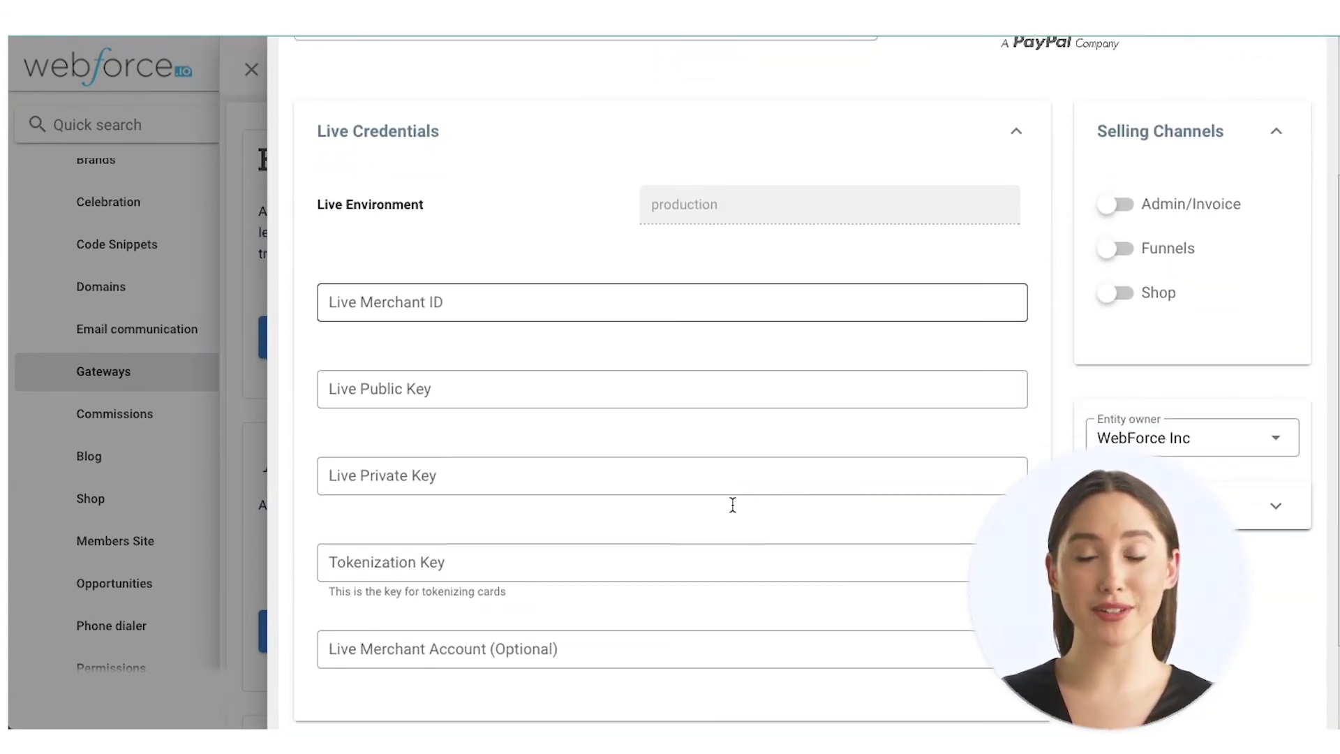
pyautogui.scroll(3, 732, 505)
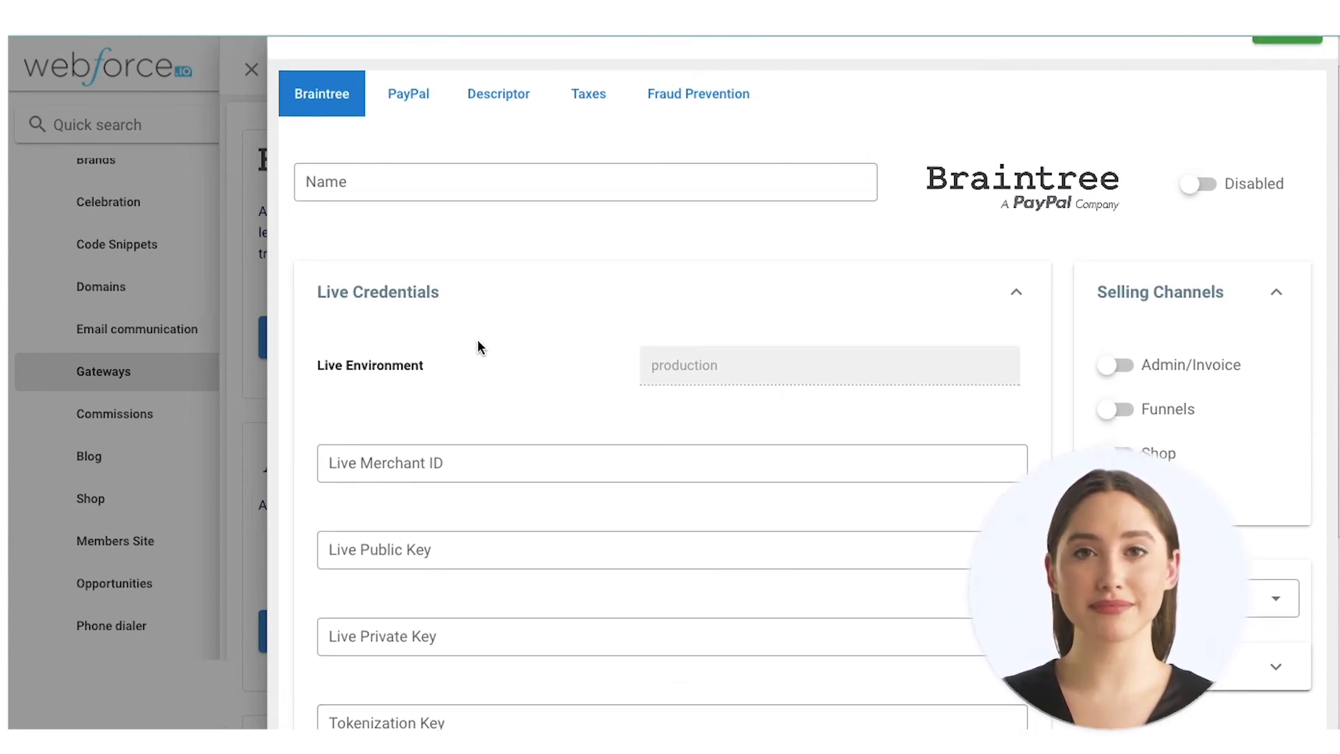
pyautogui.scroll(1, 508, 340)
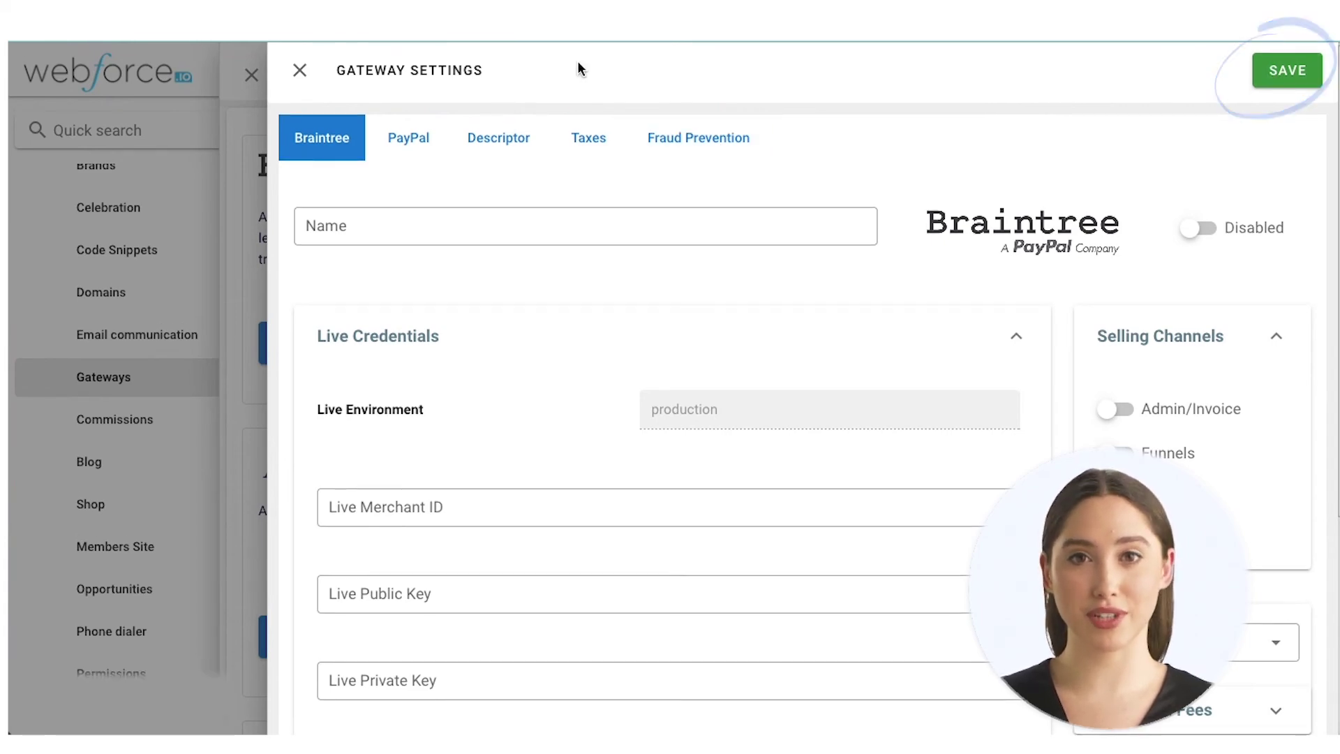
pyautogui.click(299, 70)
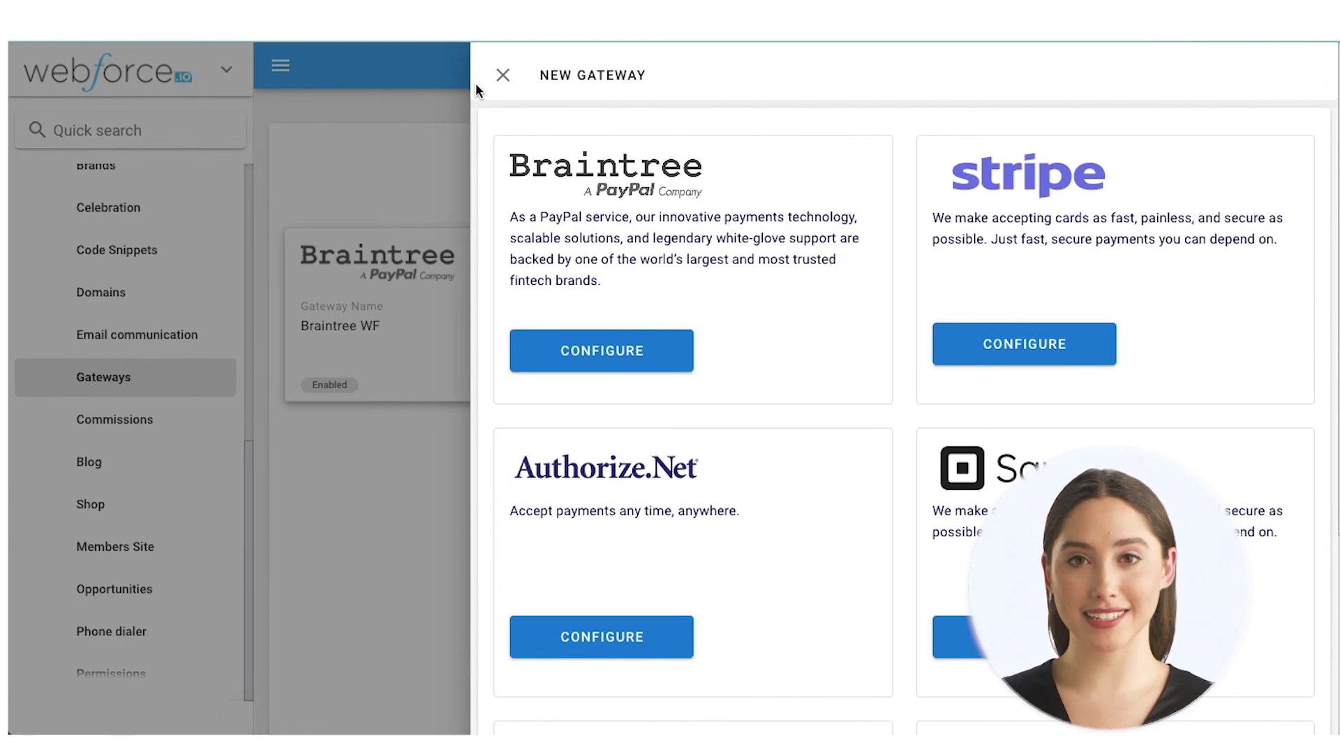
pyautogui.click(503, 75)
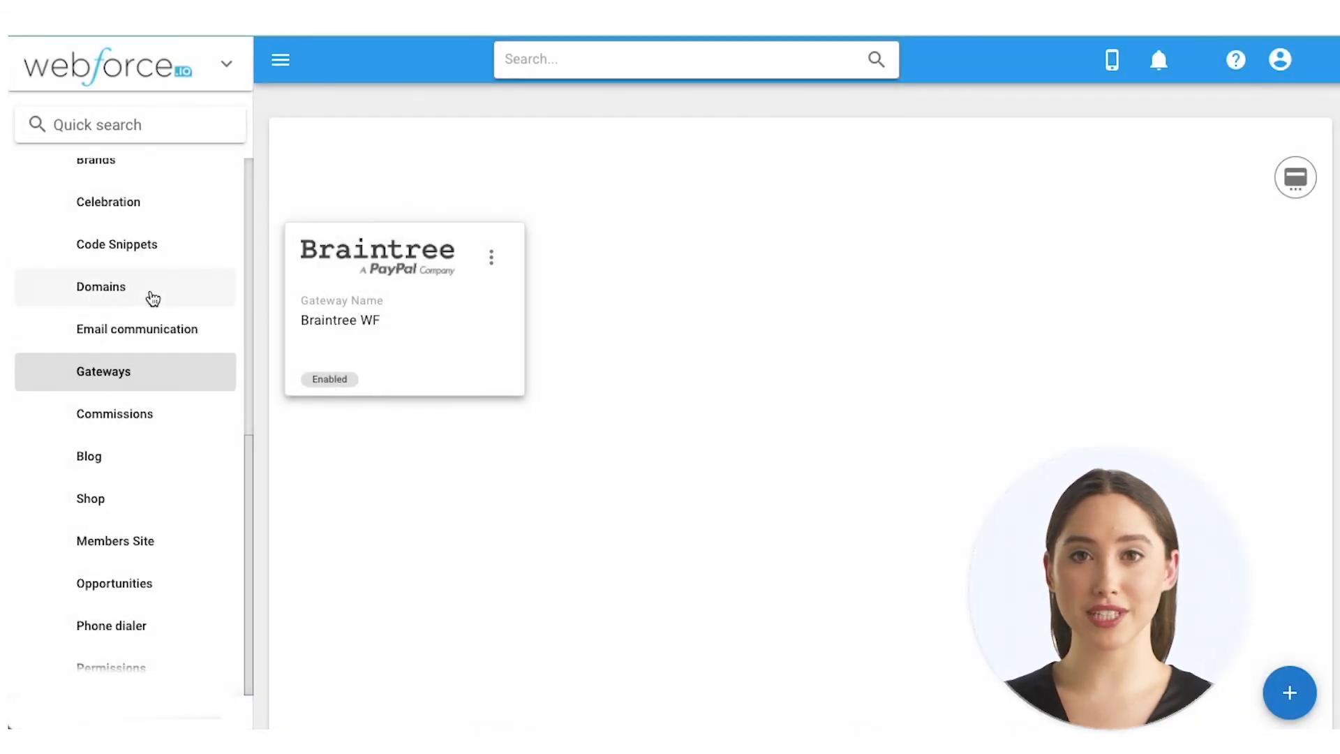
pyautogui.scroll(7, 152, 298)
# Show the Integrations page listing System Notifications, Webhooks, Everflow, TaxJar and Twilio.
pyautogui.scroll(-4, 155, 295)
pyautogui.scroll(-3, 155, 293)
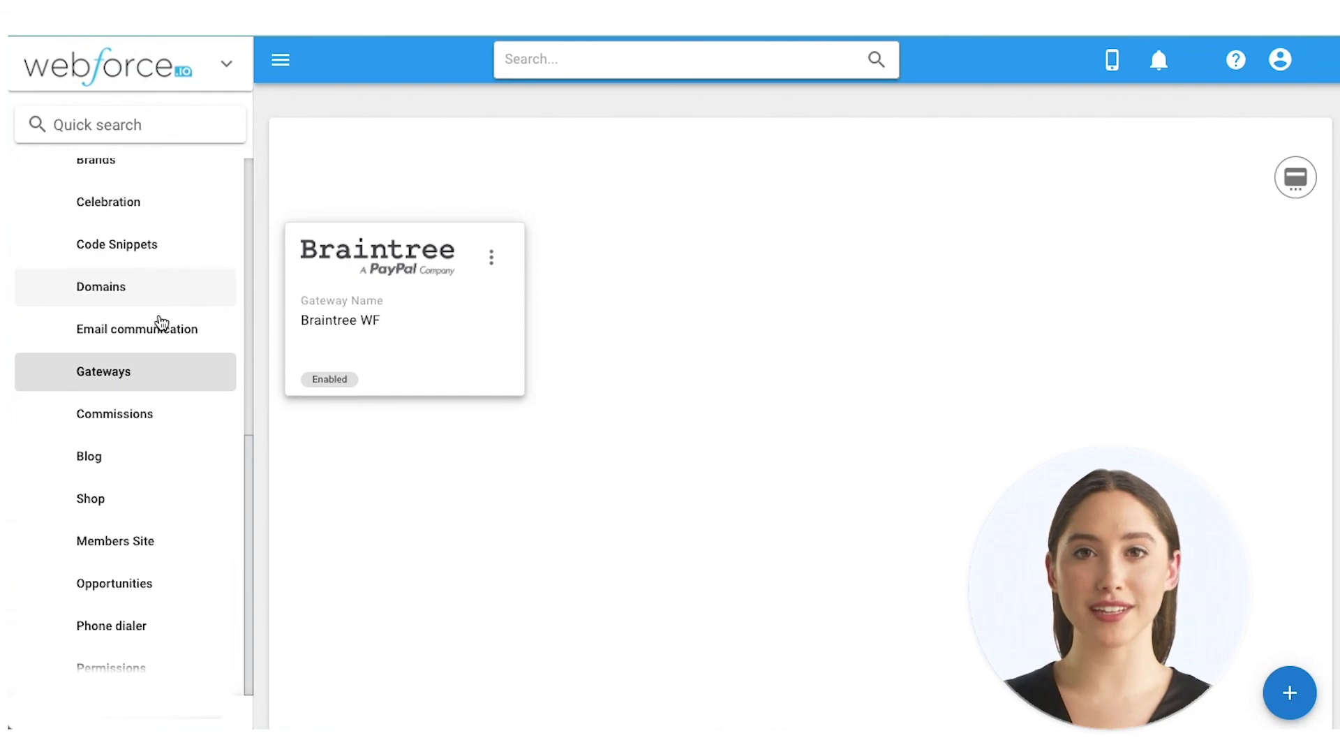
pyautogui.scroll(5, 178, 321)
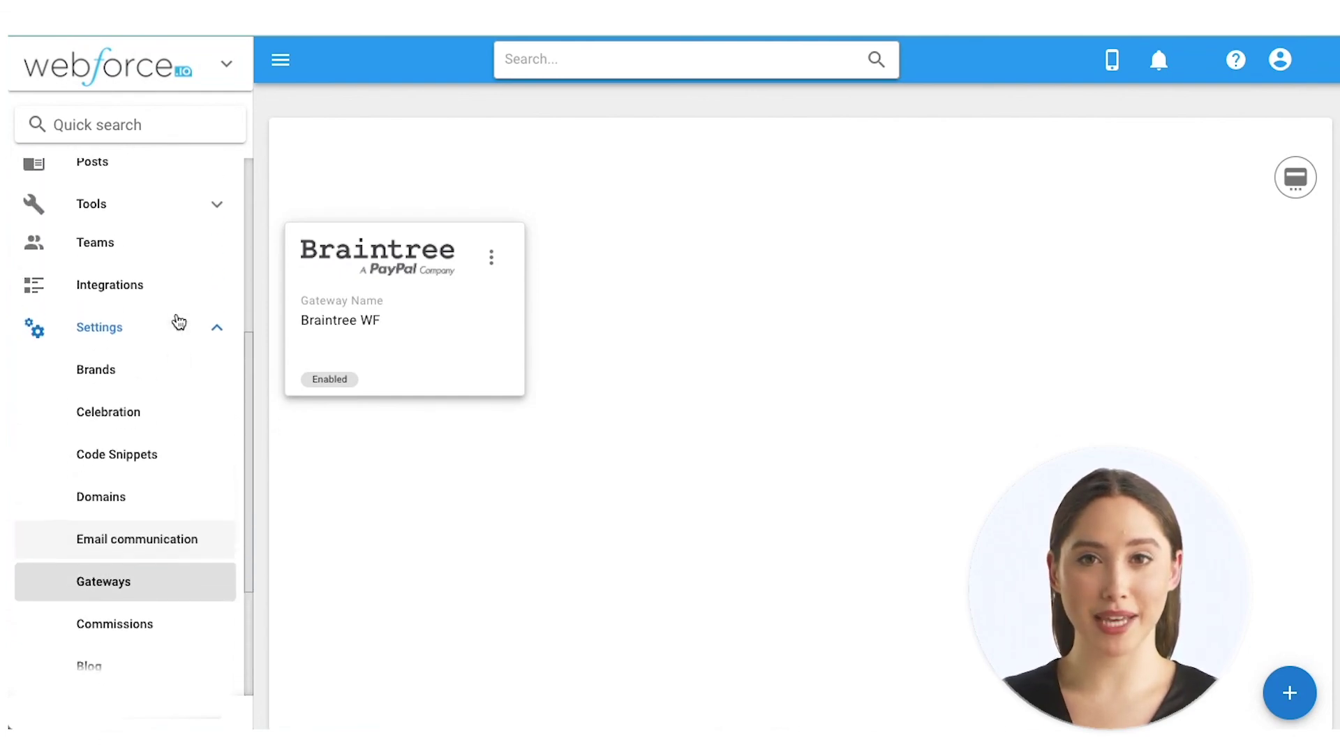
pyautogui.click(128, 286)
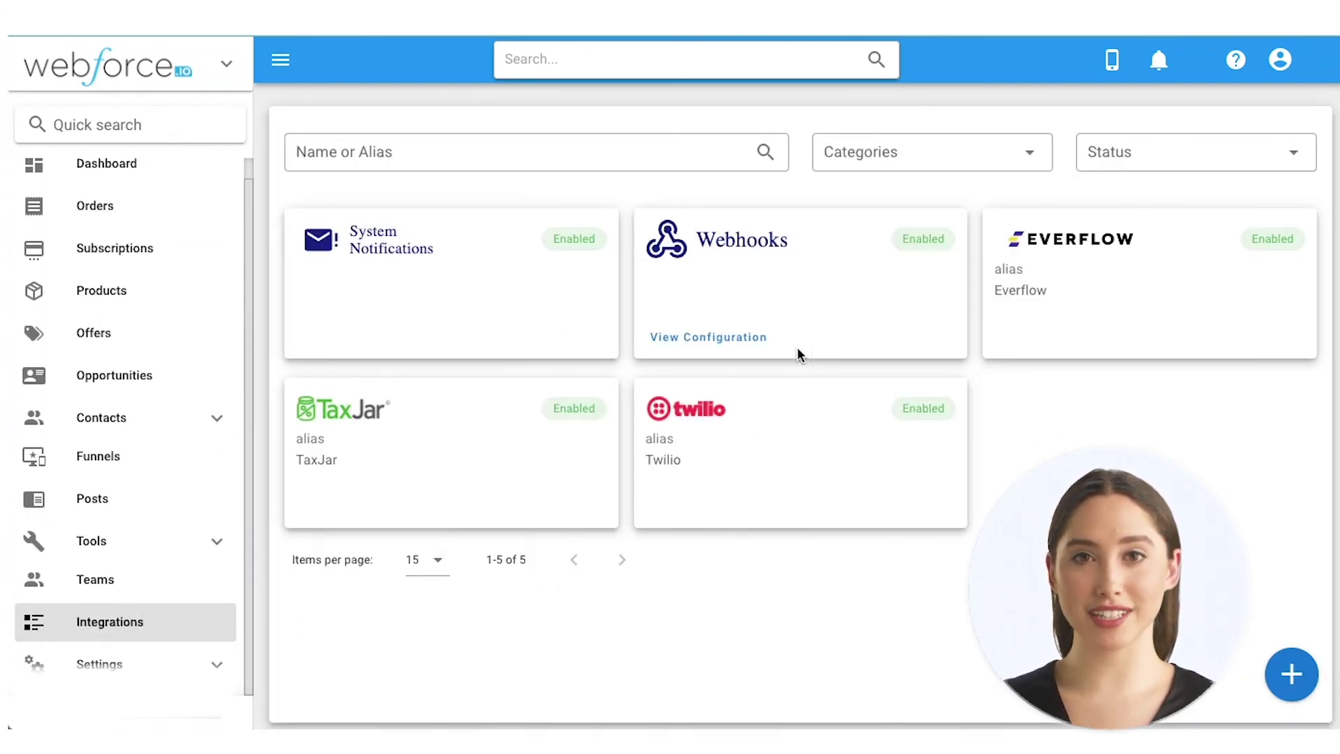